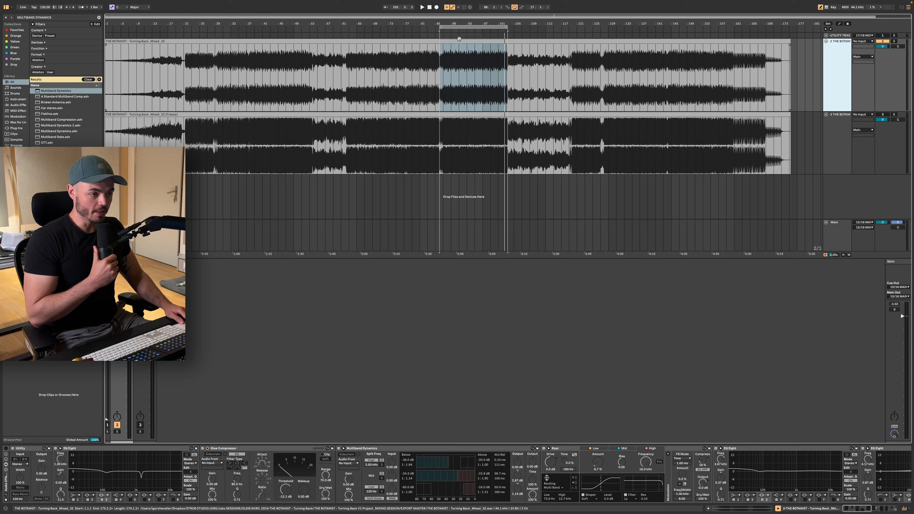
Review the device chain on the mixed track, then select the frozen version's clip on track 3 for comparison.
{"action": "left_click", "coordinate": [460, 40]}
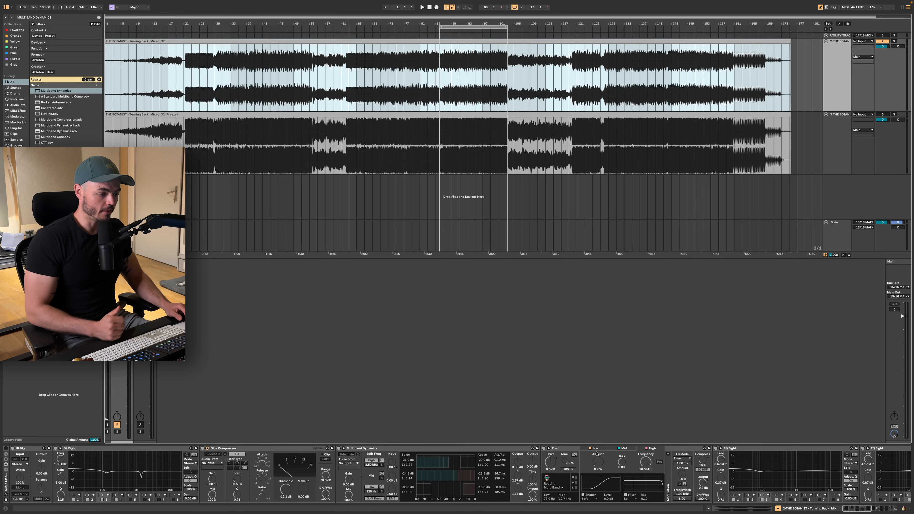
{"action": "scroll", "coordinate": [596, 453], "scroll_direction": "right", "scroll_amount": 15}
{"action": "scroll", "coordinate": [596, 454], "scroll_direction": "left", "scroll_amount": 15}
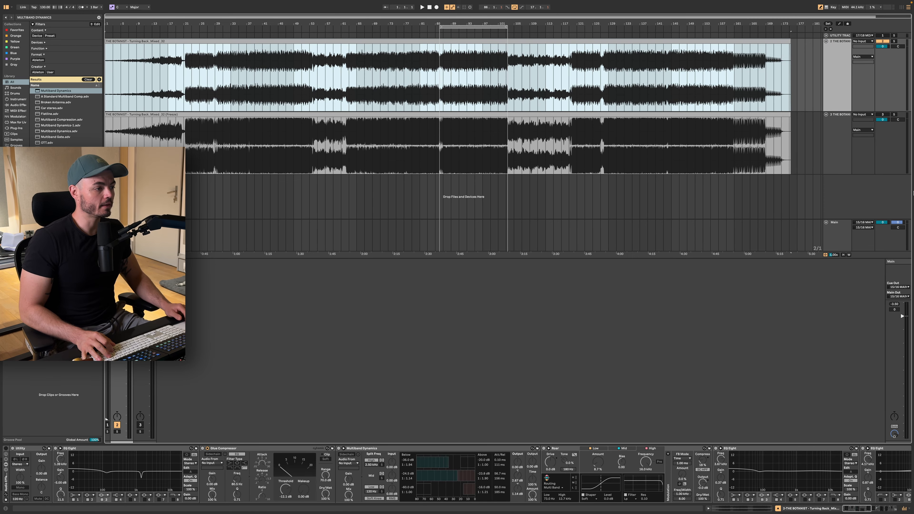
{"action": "left_click", "coordinate": [828, 119]}
{"action": "left_click", "coordinate": [463, 114]}
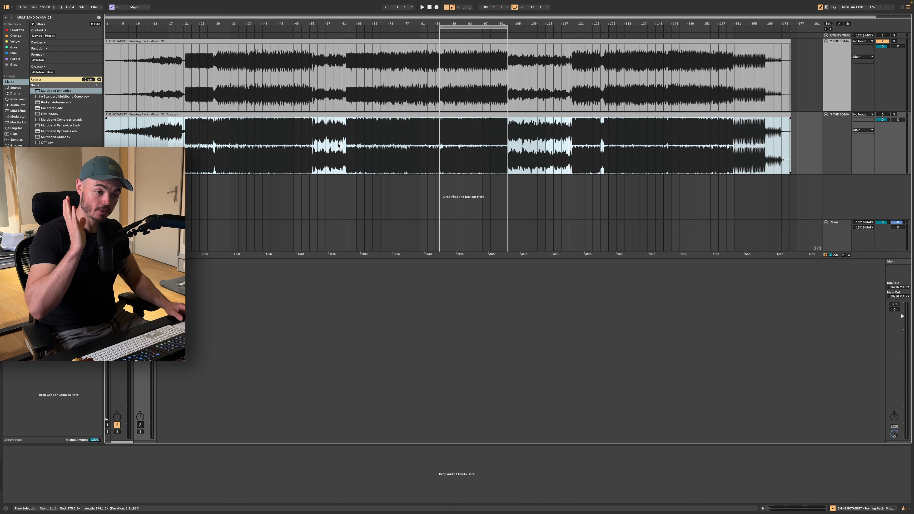
Switch on the Audio Effect Rack of mixed track 2 and deactivate its devices from the first Glue Compressor through the Limiter.
{"action": "left_click", "coordinate": [850, 61]}
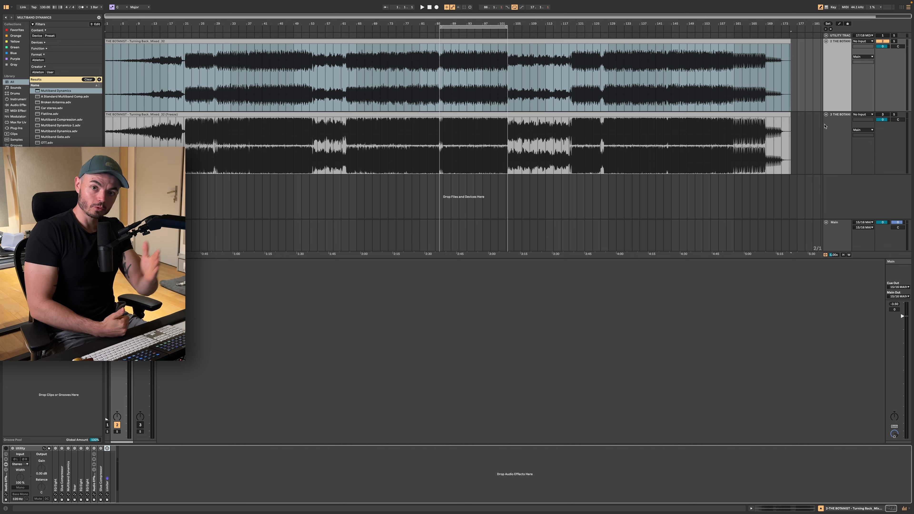
{"action": "left_click", "coordinate": [830, 90]}
{"action": "left_click", "coordinate": [322, 40]}
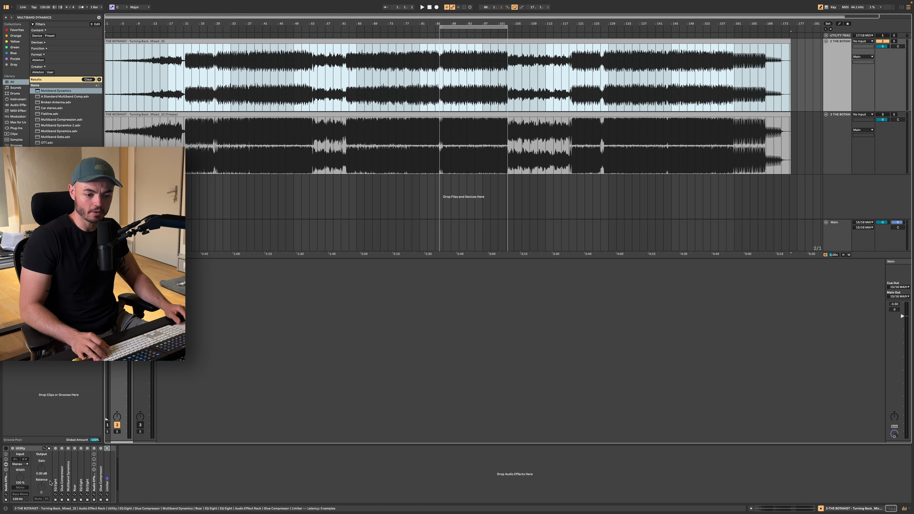
{"action": "left_click", "coordinate": [7, 448]}
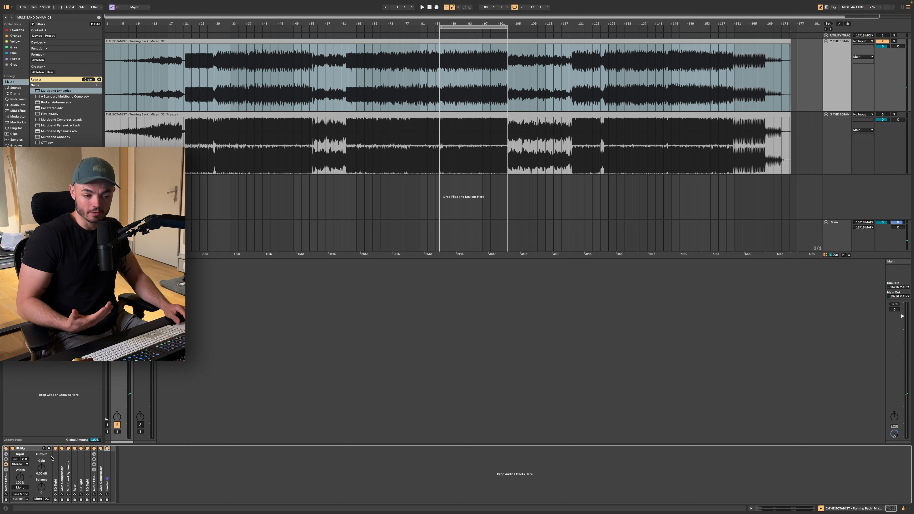
{"action": "left_click", "coordinate": [62, 458]}
{"action": "left_click", "coordinate": [108, 460], "text": "shift"}
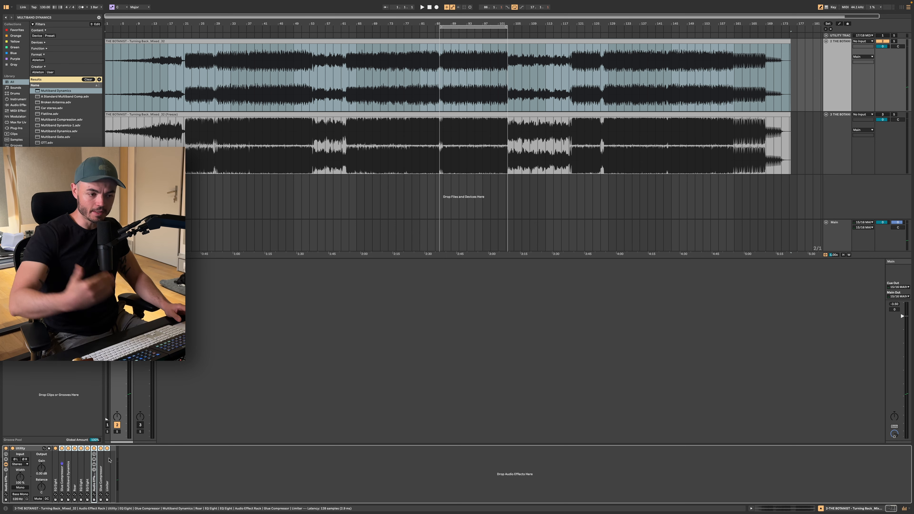
{"action": "key", "text": "0"}
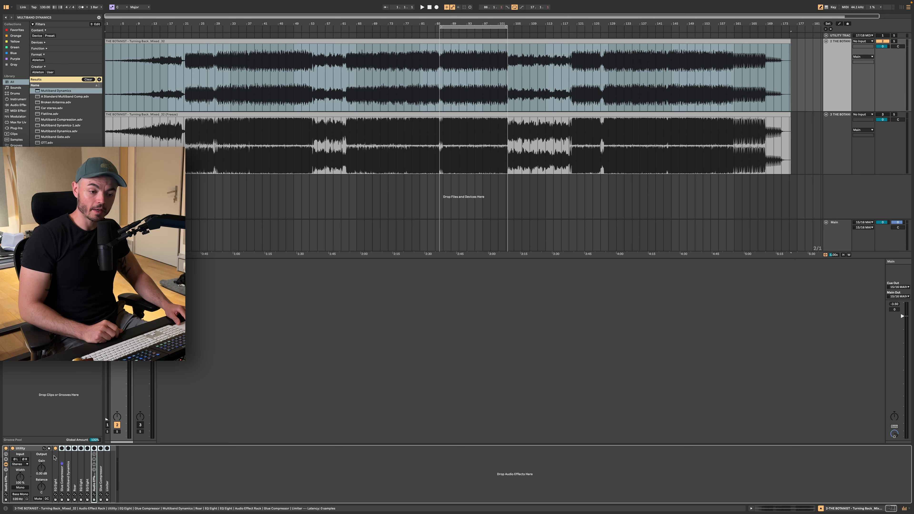
Unfold the first EQ Eight and compare the mix with the EQ bypassed and active during playback.
{"action": "double_click", "coordinate": [55, 469]}
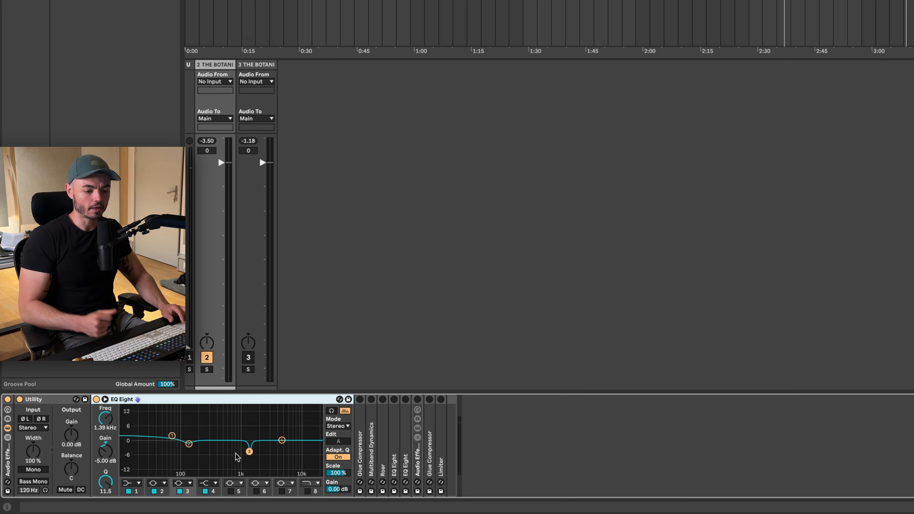
{"action": "left_click", "coordinate": [96, 399]}
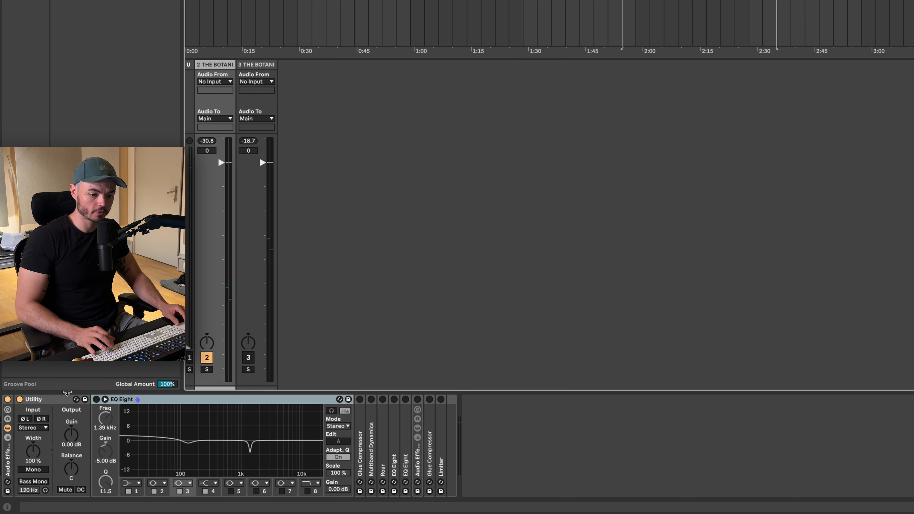
{"action": "key", "text": "space"}
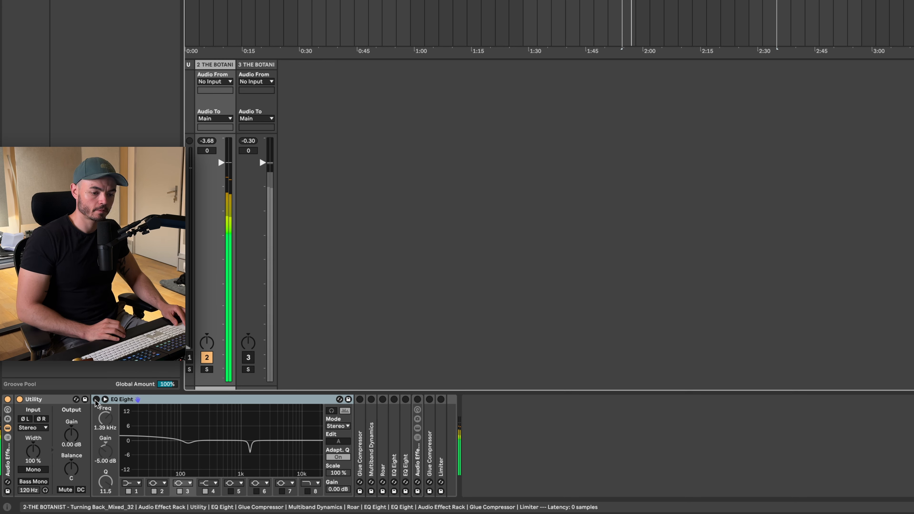
{"action": "left_click", "coordinate": [96, 399]}
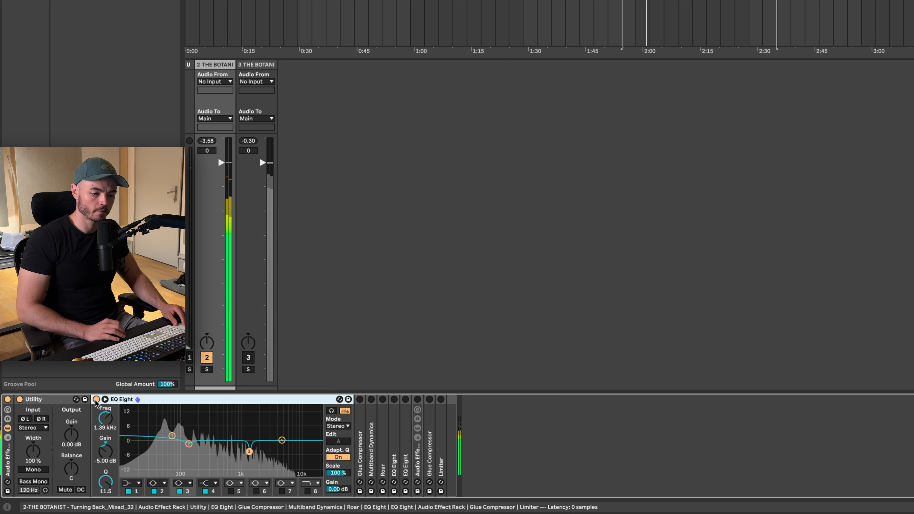
{"action": "left_click", "coordinate": [96, 399]}
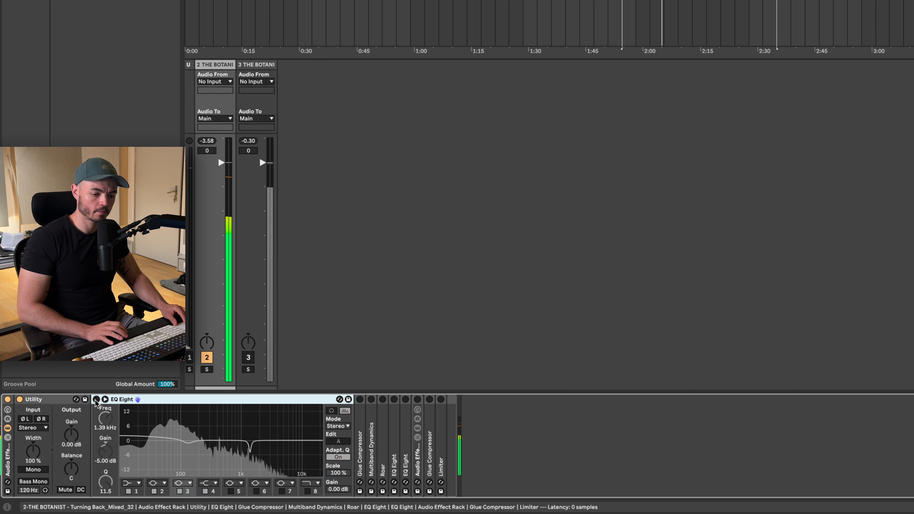
{"action": "left_click", "coordinate": [96, 399]}
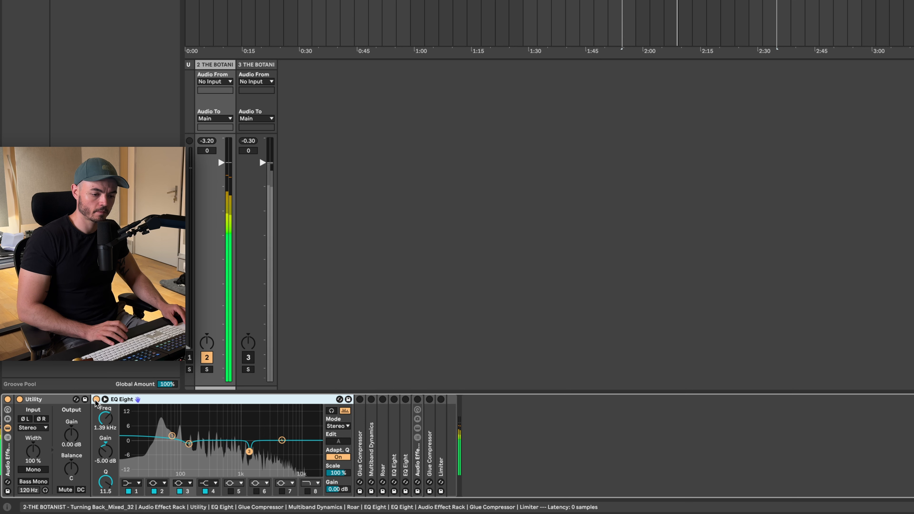
{"action": "left_click", "coordinate": [96, 399]}
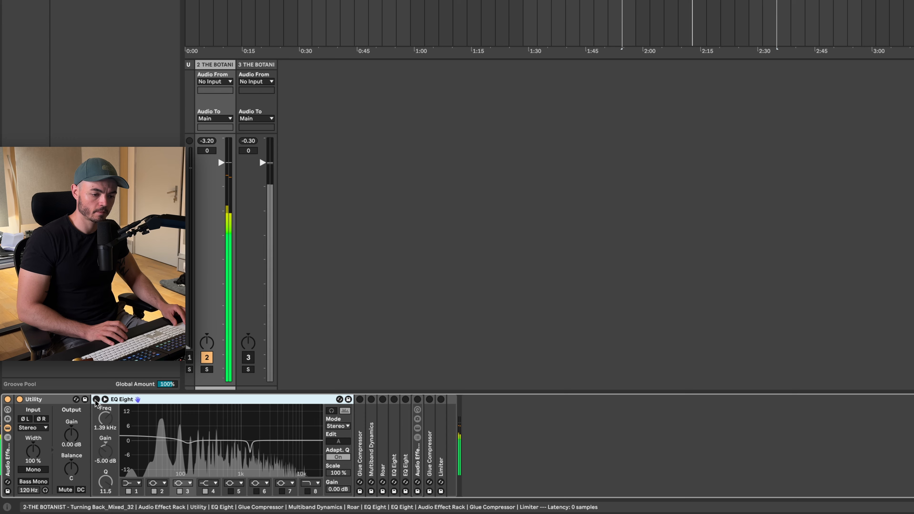
{"action": "left_click", "coordinate": [96, 399]}
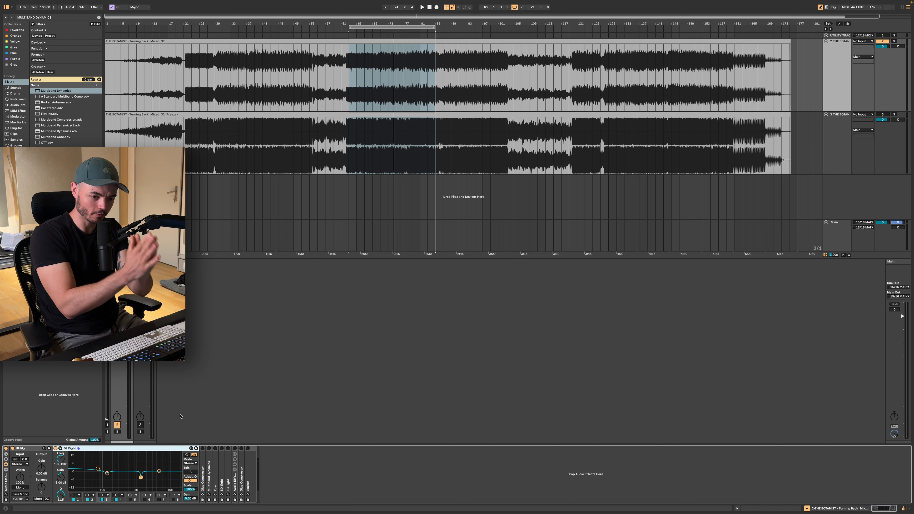
Open the EQ Eight's expanded display and compare playback with band 3's narrow cut off and on.
{"action": "left_click", "coordinate": [60, 448]}
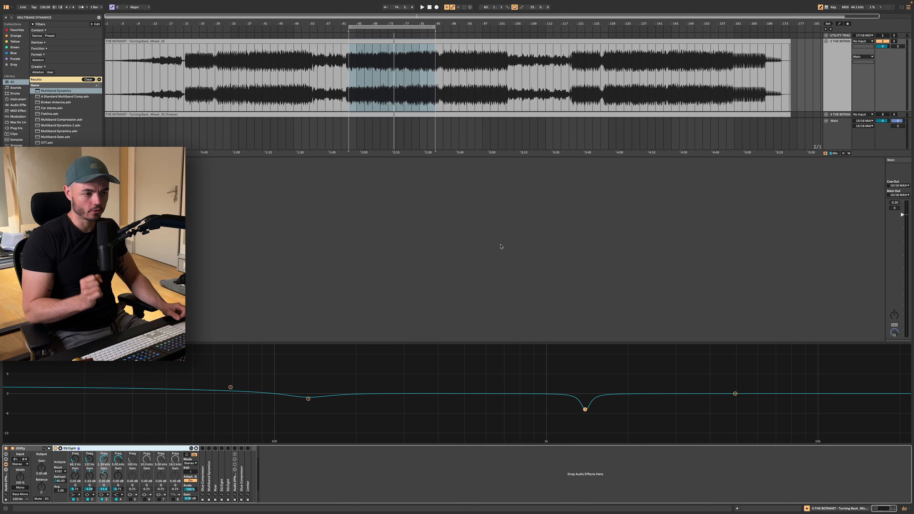
{"action": "key", "text": "space"}
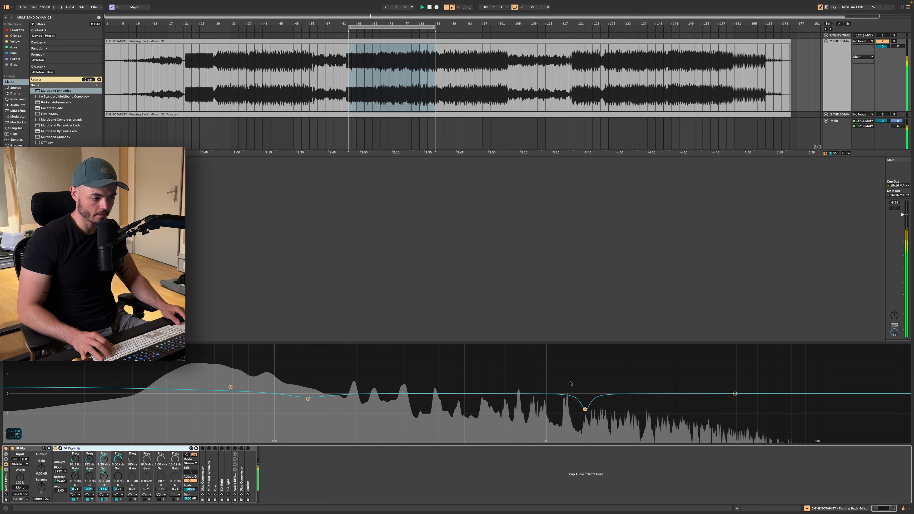
{"action": "left_click_drag", "start_coordinate": [553, 375], "coordinate": [614, 424]}
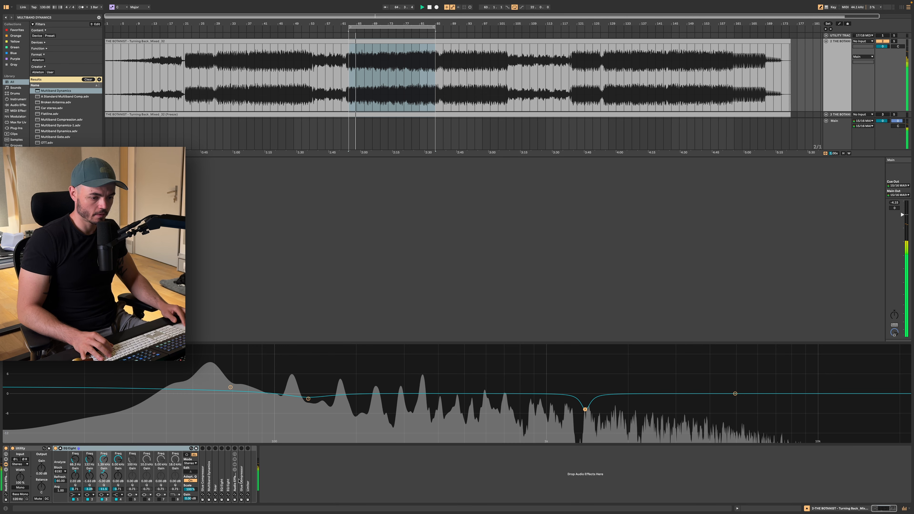
{"action": "left_click", "coordinate": [102, 499]}
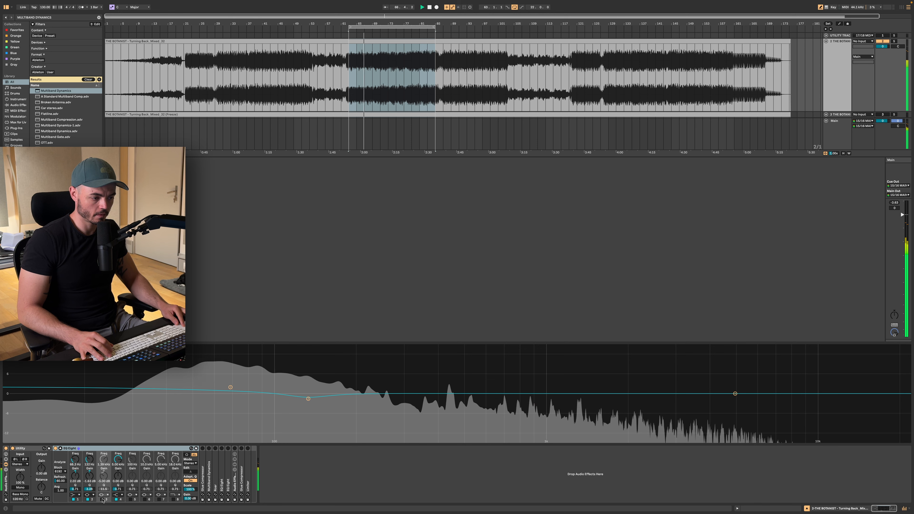
{"action": "left_click", "coordinate": [102, 499]}
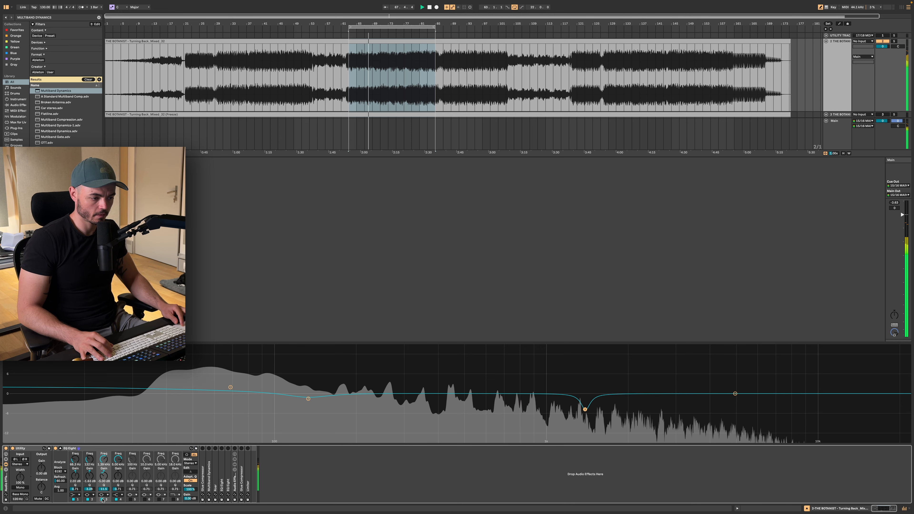
{"action": "key", "text": "space"}
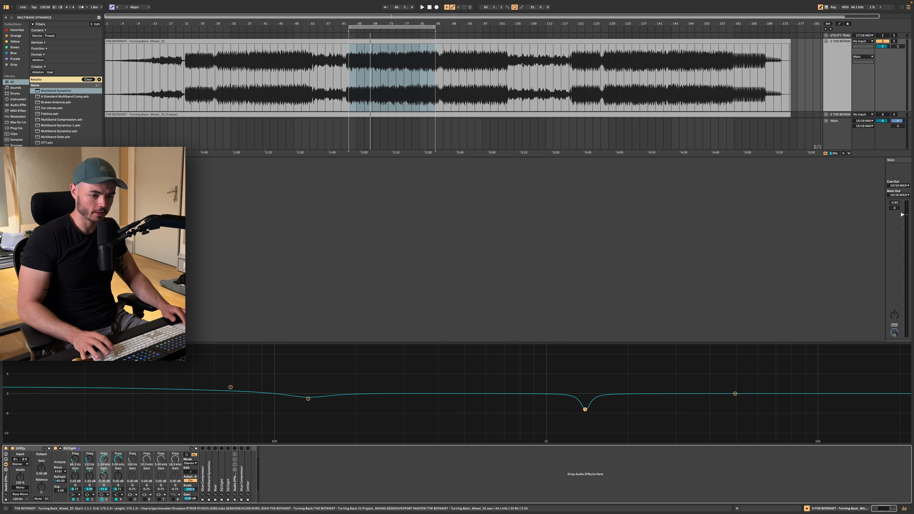
Activate the first Glue Compressor, fold the EQ Eight and unfold the compressor's controls.
{"action": "left_click", "coordinate": [202, 448]}
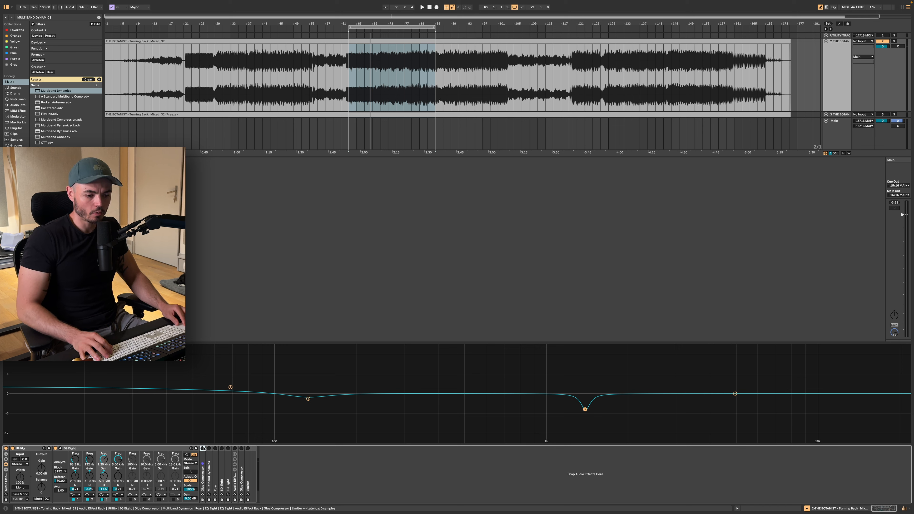
{"action": "left_click", "coordinate": [60, 448]}
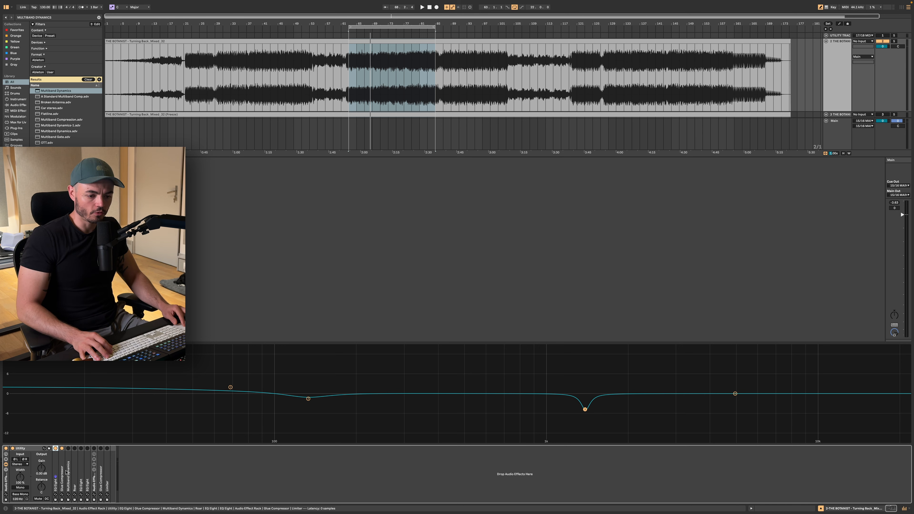
{"action": "double_click", "coordinate": [63, 453]}
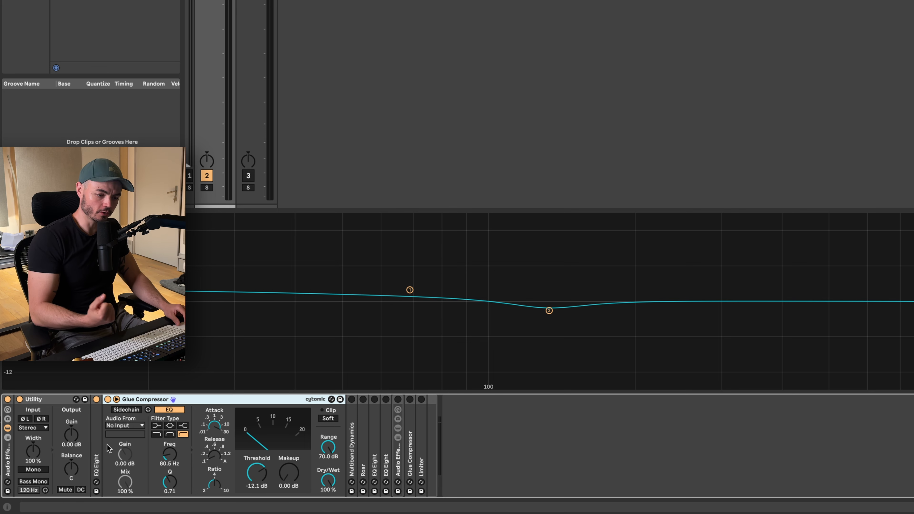
{"action": "left_click", "coordinate": [97, 436]}
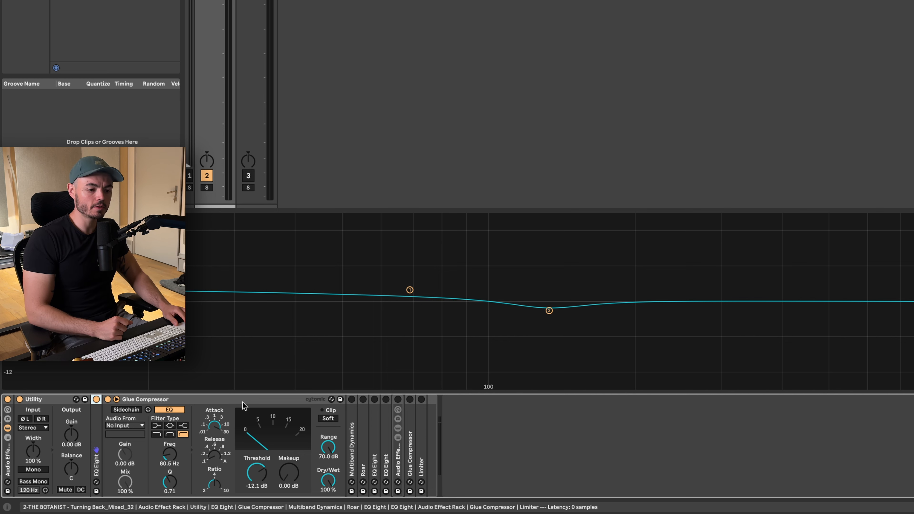
{"action": "left_click", "coordinate": [234, 396]}
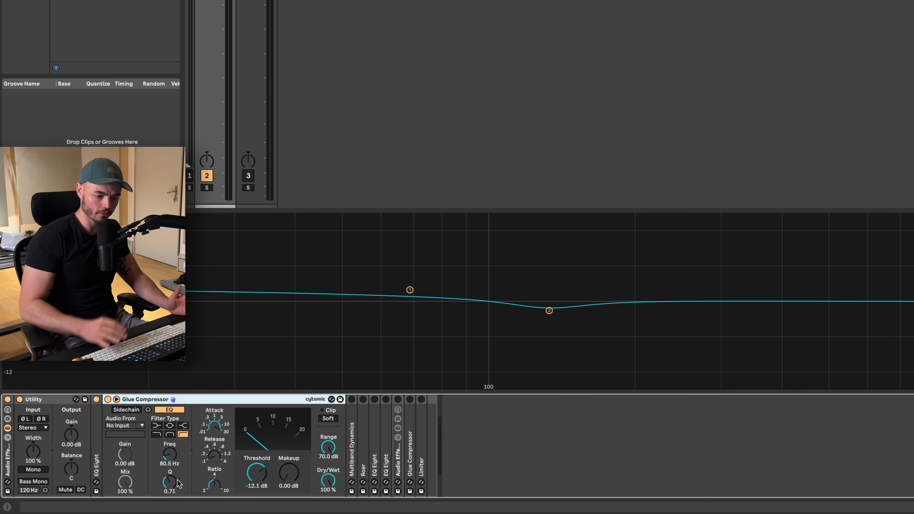
Play the loop and compare the mix with the Glue Compressor bypassed and active.
{"action": "key", "text": "space"}
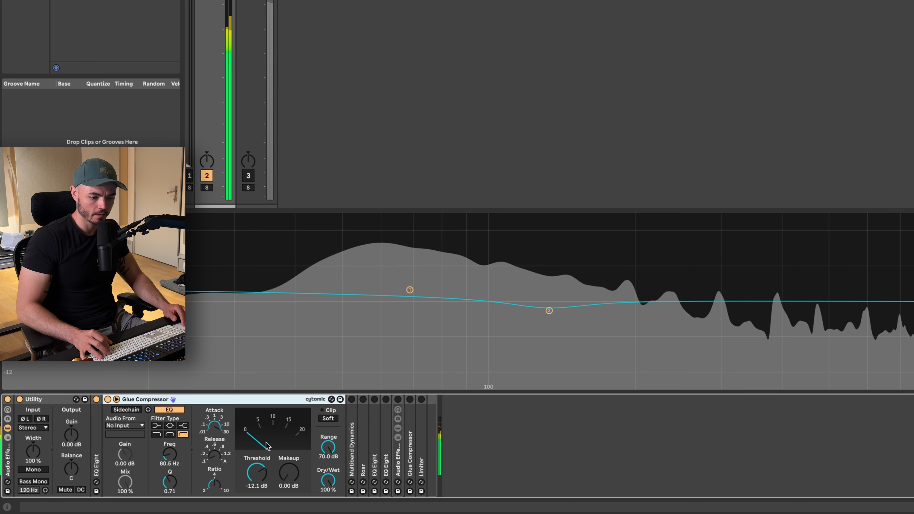
{"action": "left_click", "coordinate": [107, 399]}
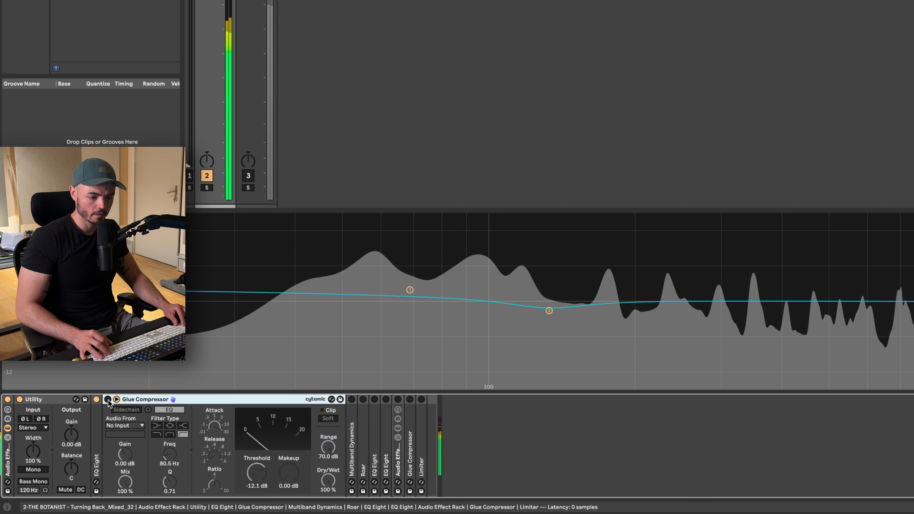
{"action": "left_click", "coordinate": [107, 399]}
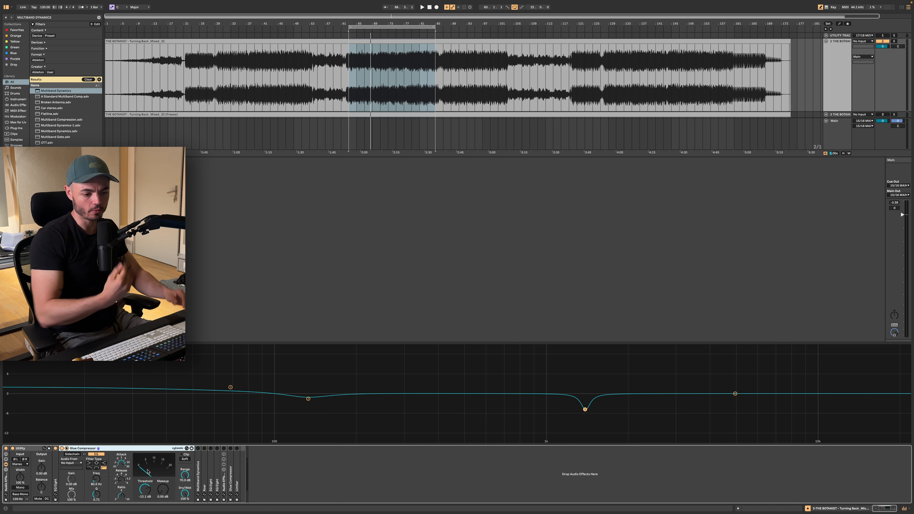
Unfold and activate Multiband Dynamics, comparing the looped section with it off and on during playback.
{"action": "double_click", "coordinate": [198, 472]}
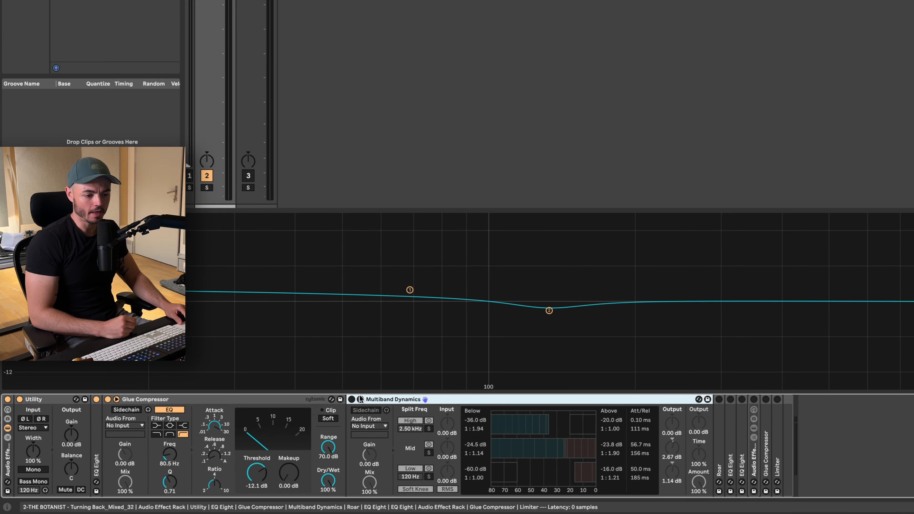
{"action": "left_click", "coordinate": [352, 399]}
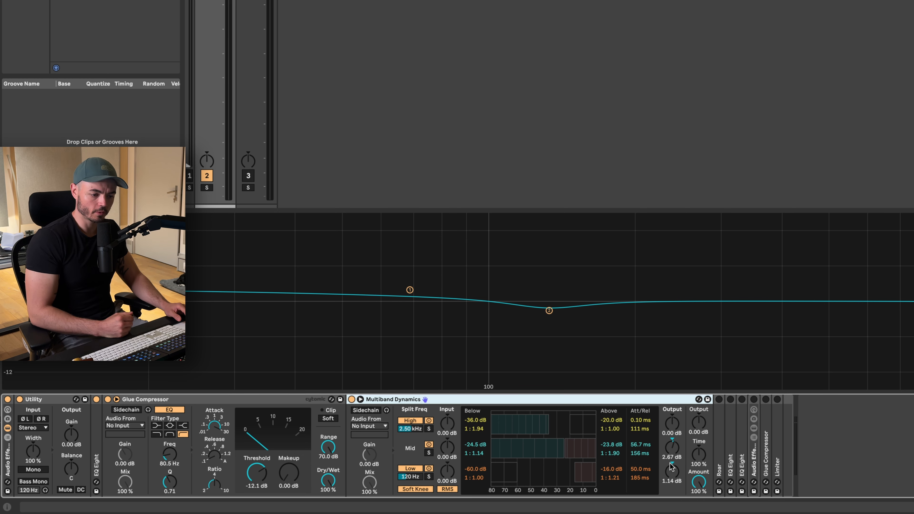
{"action": "left_click", "coordinate": [351, 398]}
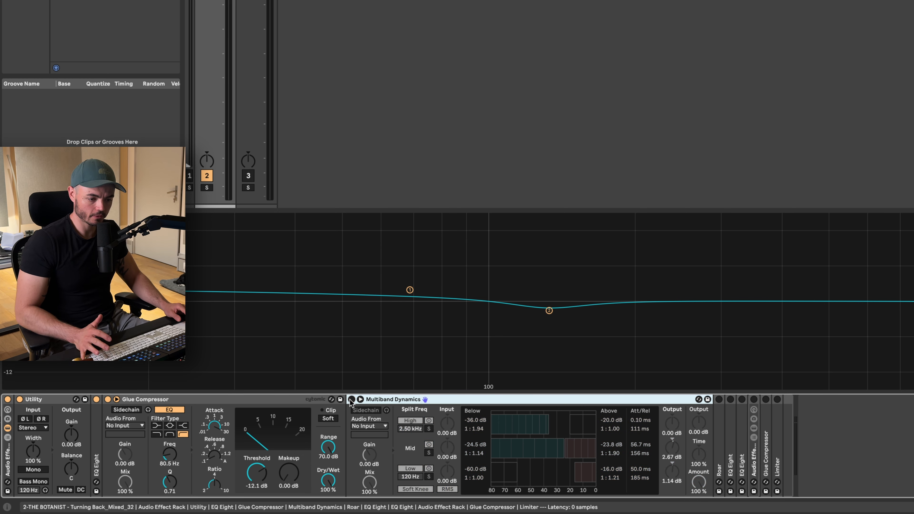
{"action": "key", "text": "space"}
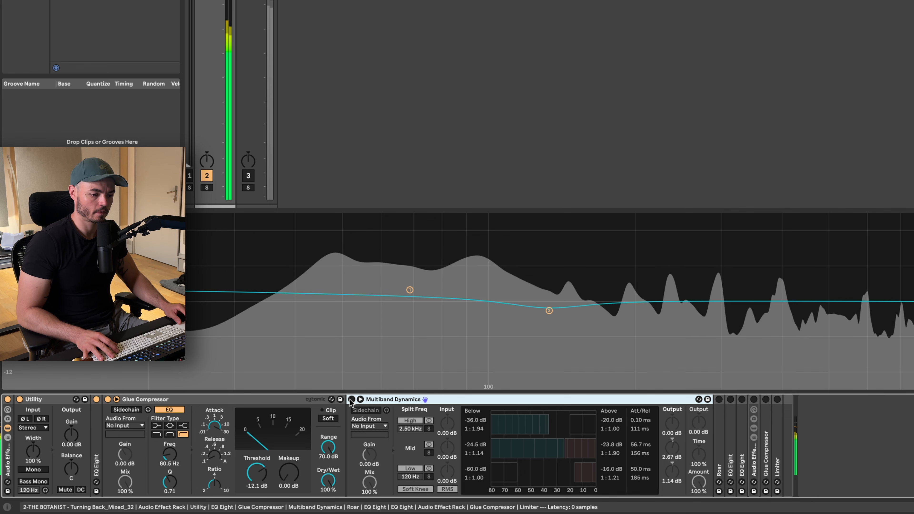
{"action": "left_click", "coordinate": [351, 399]}
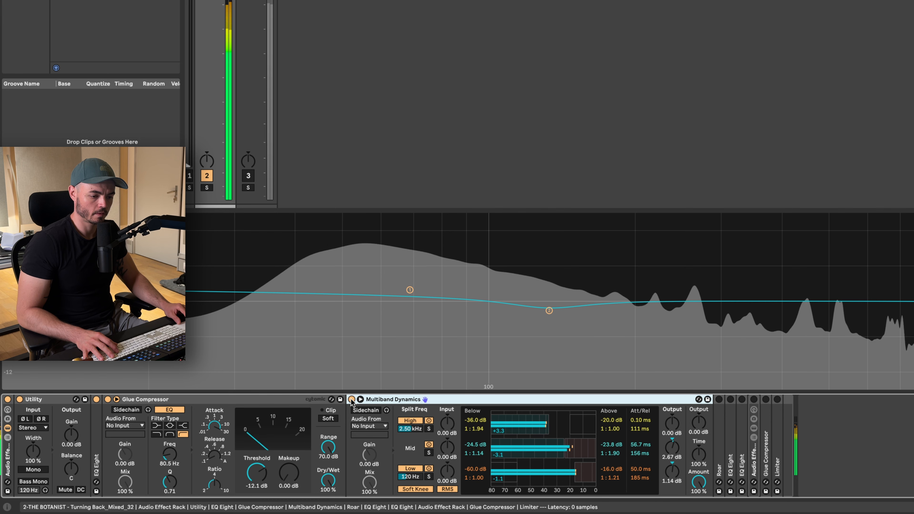
Keep comparing the playing loop with Multiband Dynamics bypassed and active, leaving the device on.
{"action": "left_click", "coordinate": [351, 399]}
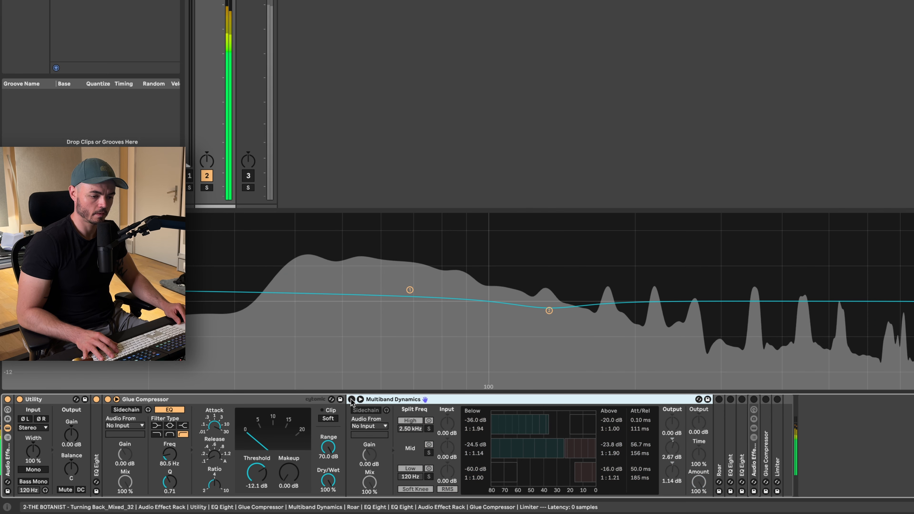
{"action": "left_click", "coordinate": [351, 398]}
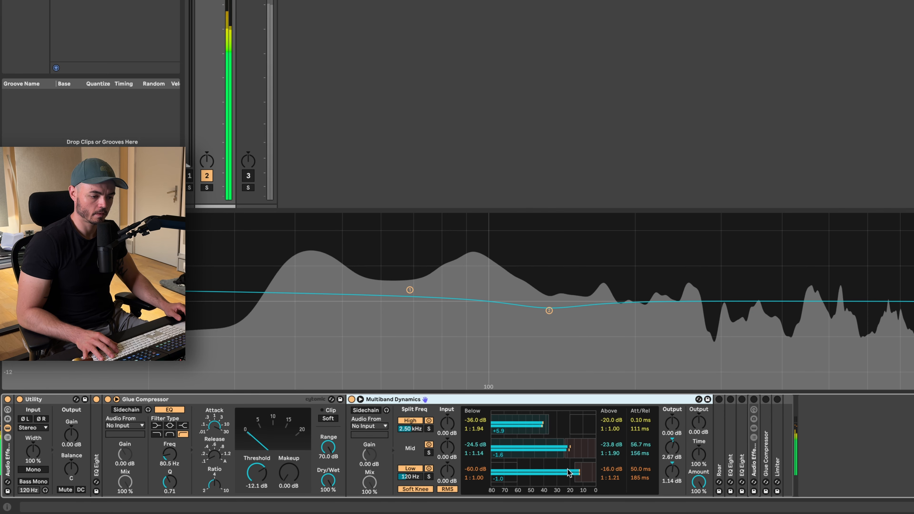
{"action": "left_click", "coordinate": [350, 399]}
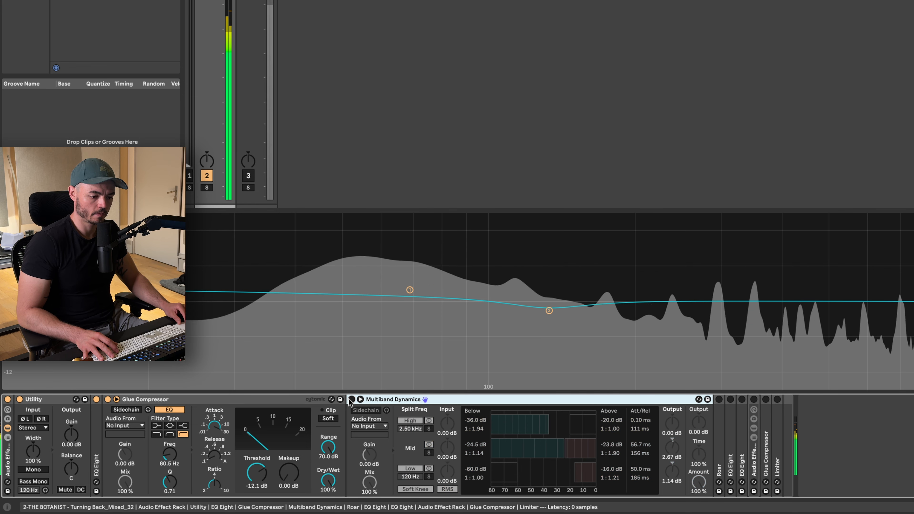
{"action": "left_click", "coordinate": [350, 399]}
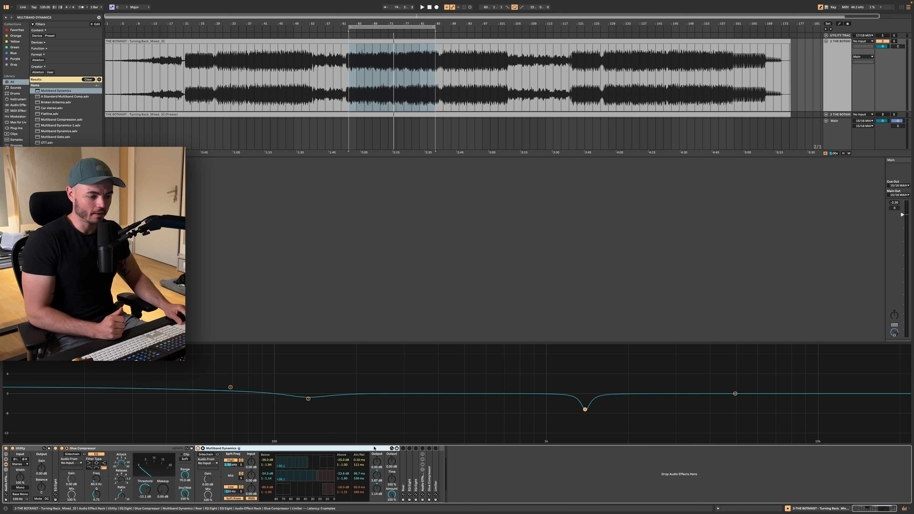
Fold Multiband Dynamics and the Glue Compressor, and activate Roar with its expanded display opened and enlarged to include the modulation sources.
{"action": "double_click", "coordinate": [323, 450]}
{"action": "double_click", "coordinate": [78, 448]}
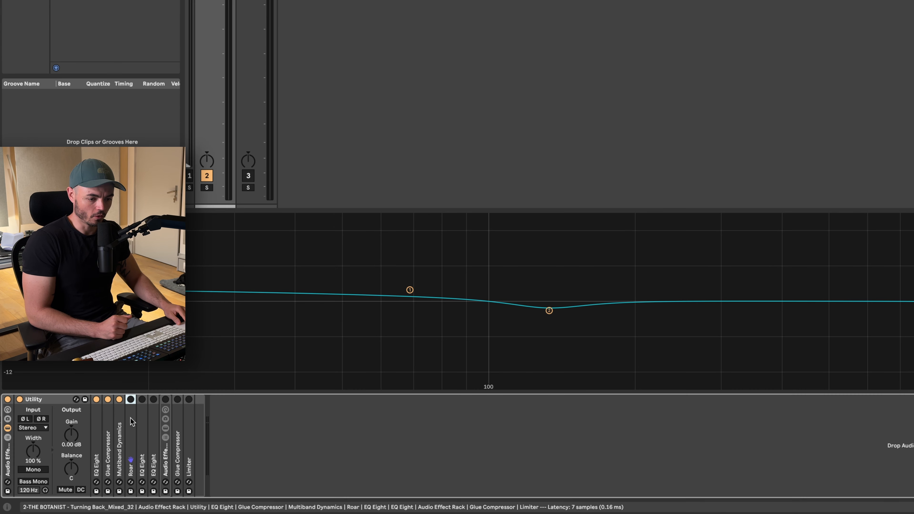
{"action": "double_click", "coordinate": [131, 421]}
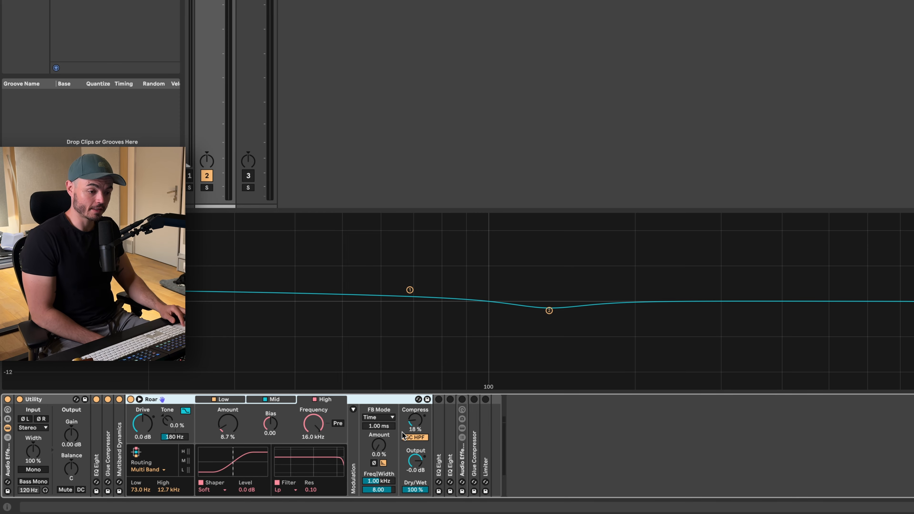
{"action": "left_click", "coordinate": [139, 399]}
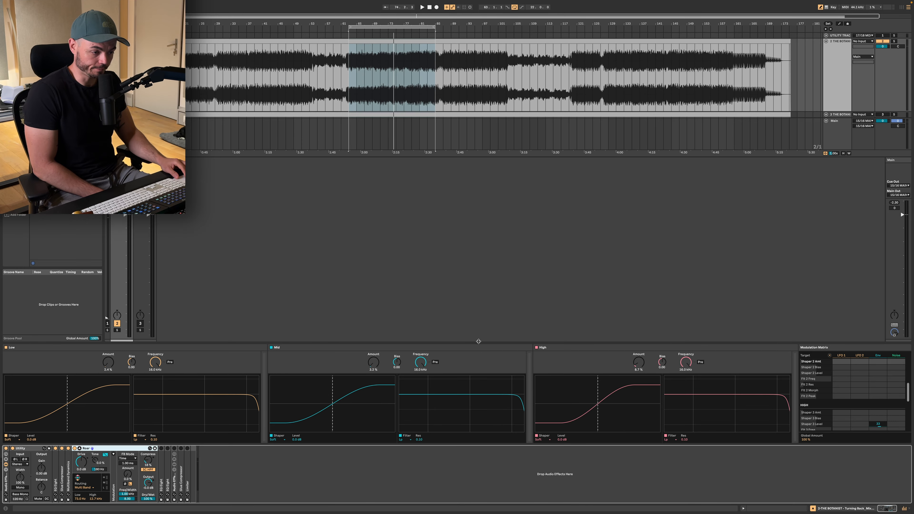
{"action": "left_click_drag", "start_coordinate": [478, 341], "coordinate": [487, 294]}
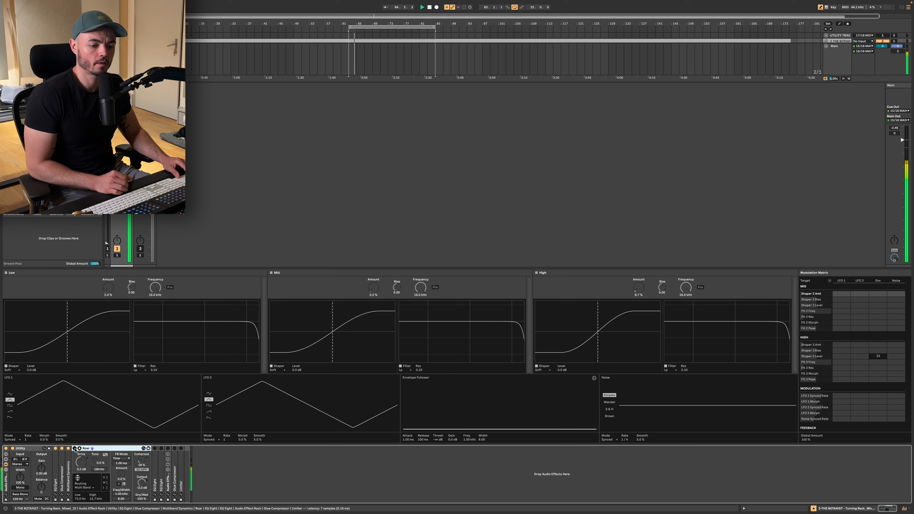
Compare the looped section with Roar bypassed and active during playback.
{"action": "left_click", "coordinate": [74, 448]}
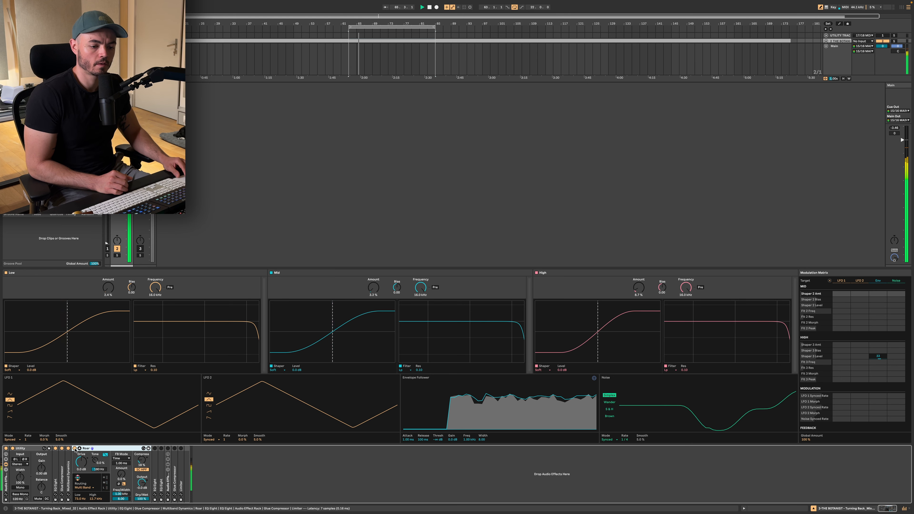
{"action": "left_click", "coordinate": [74, 448]}
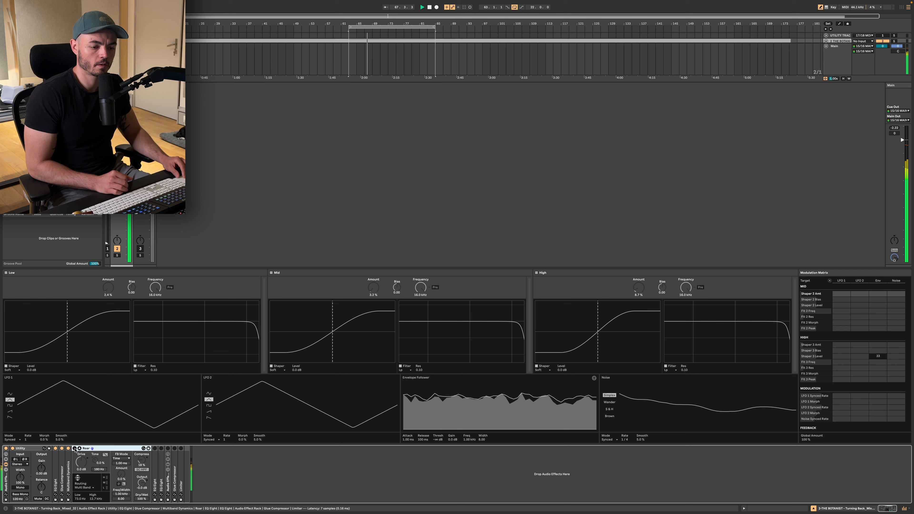
{"action": "left_click", "coordinate": [74, 449]}
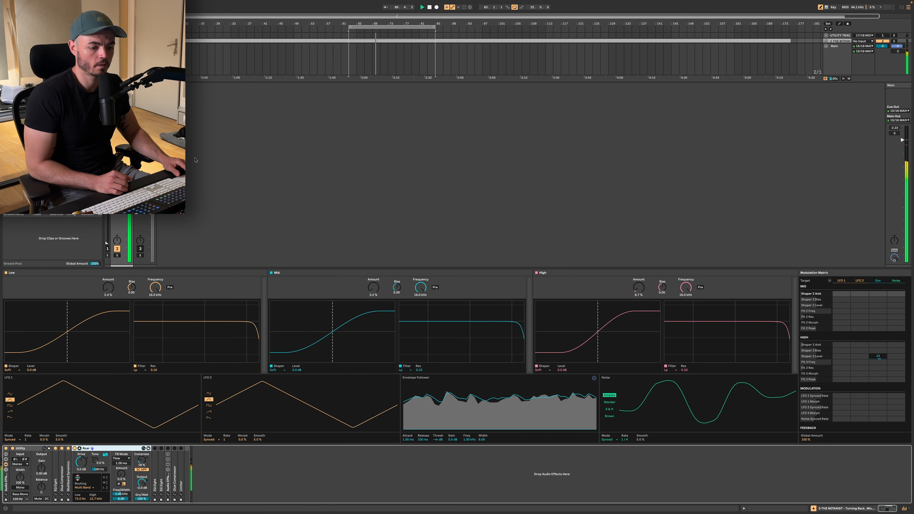
{"action": "left_click", "coordinate": [75, 448]}
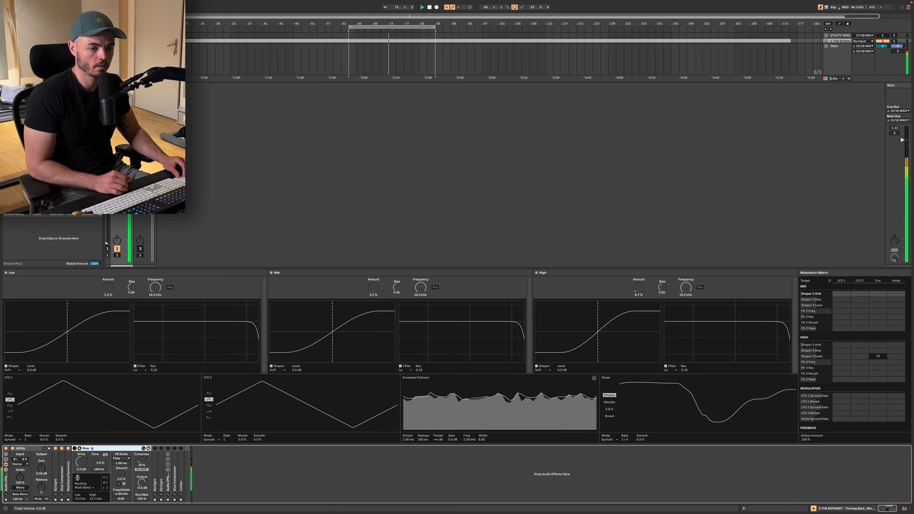
{"action": "left_click", "coordinate": [74, 448]}
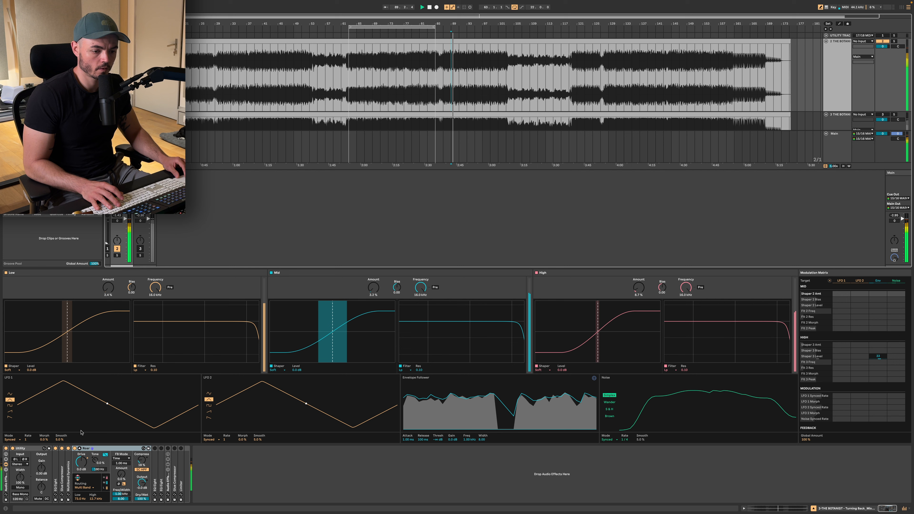
Replay the section after the loop with Roar bypassed and active, and stop playback with Roar on.
{"action": "left_click", "coordinate": [74, 448]}
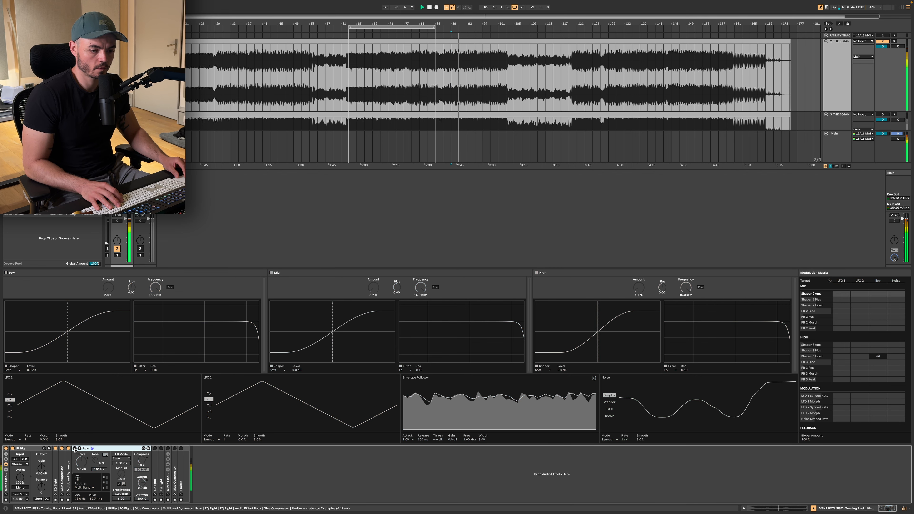
{"action": "left_click", "coordinate": [75, 449]}
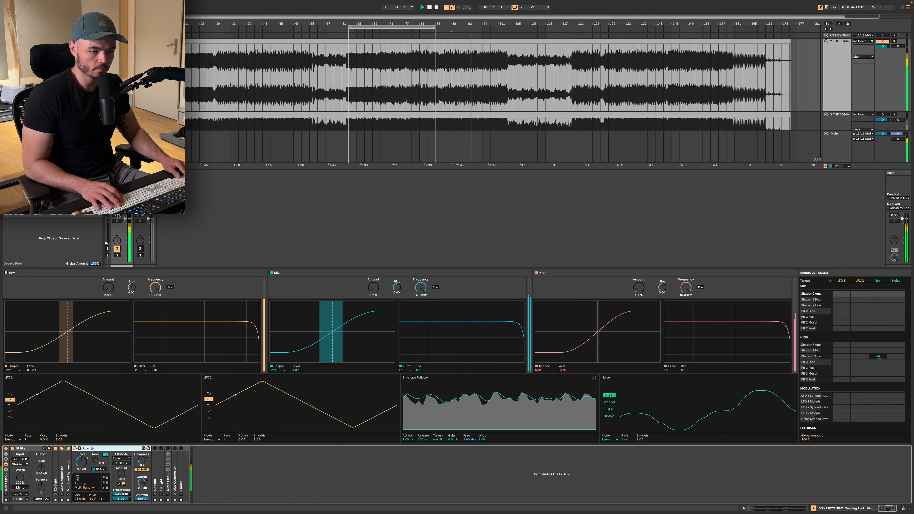
{"action": "left_click", "coordinate": [74, 448]}
{"action": "key", "text": "space"}
{"action": "key", "text": "space"}
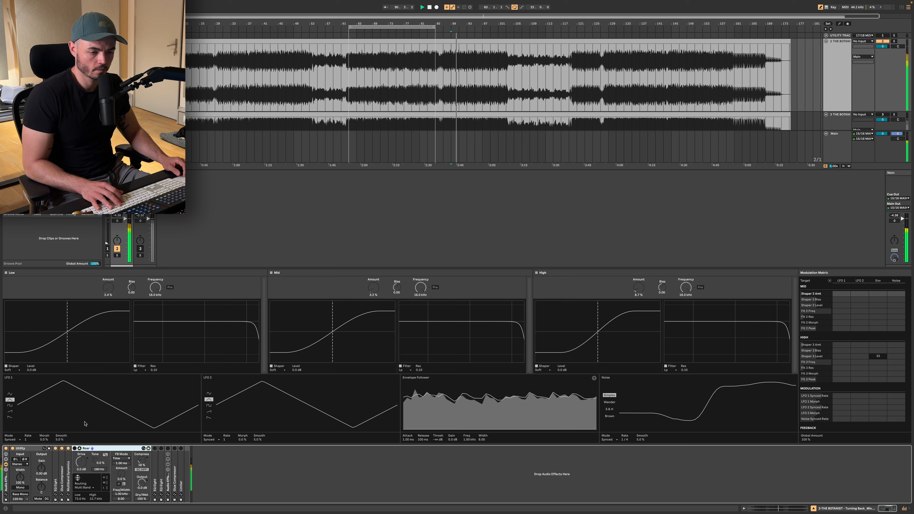
{"action": "left_click", "coordinate": [75, 448]}
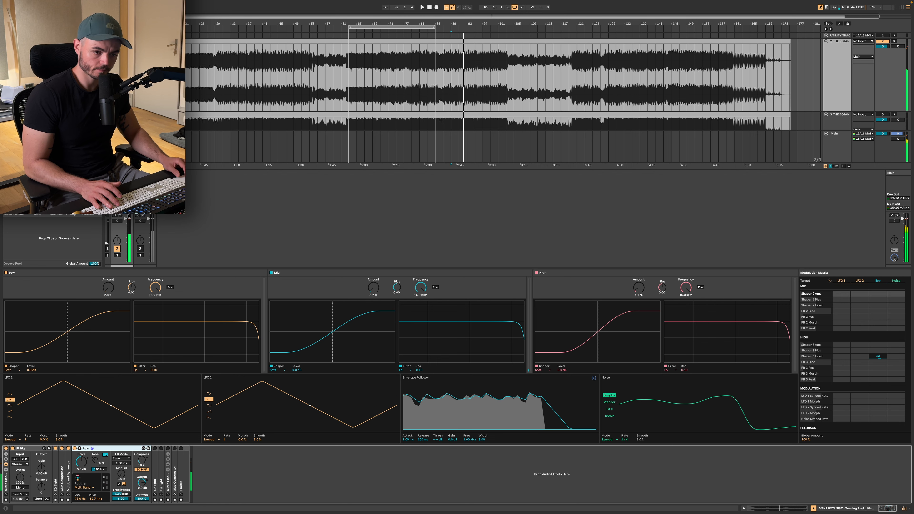
{"action": "key", "text": "space"}
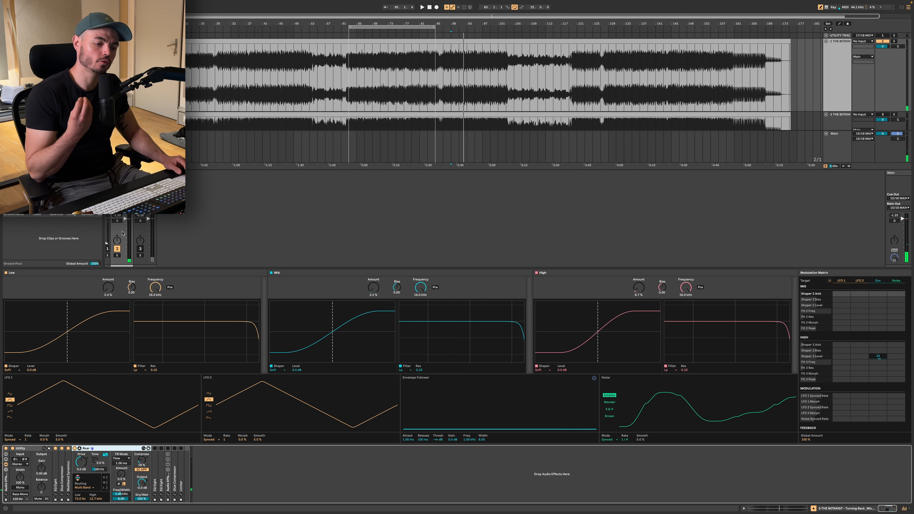
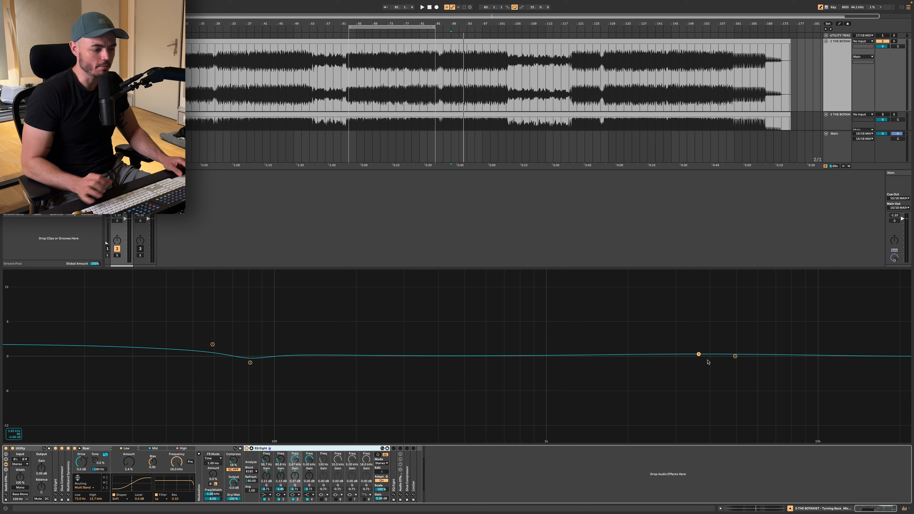
Play the section after the loop and compare it with the EQ Eight following Roar off and on.
{"action": "key", "text": "space"}
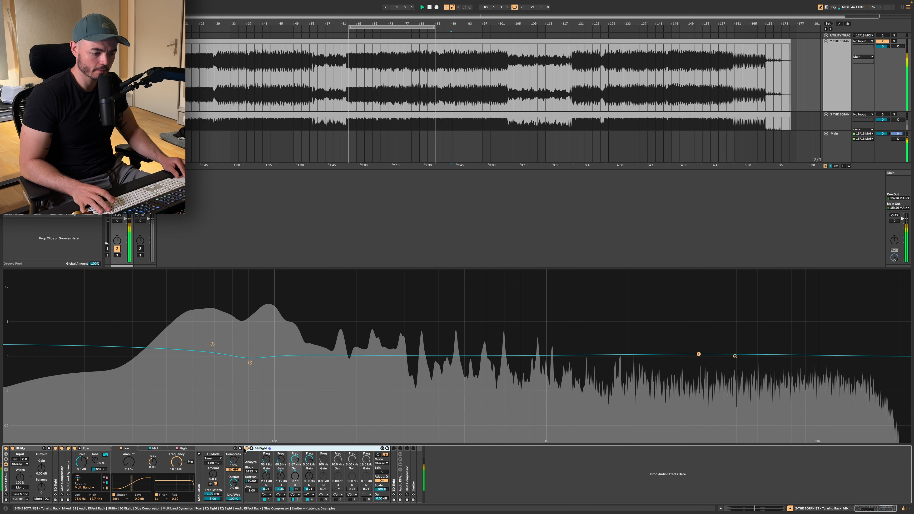
{"action": "left_click", "coordinate": [247, 449]}
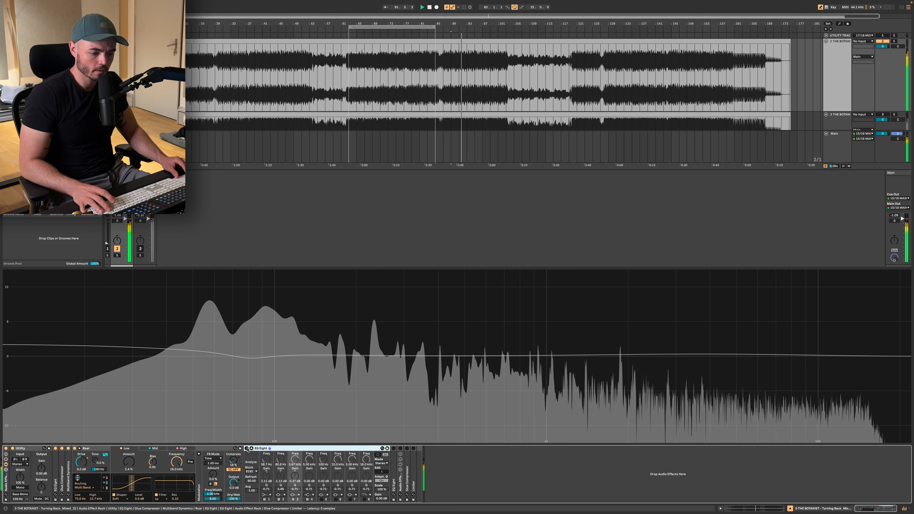
{"action": "left_click", "coordinate": [246, 448]}
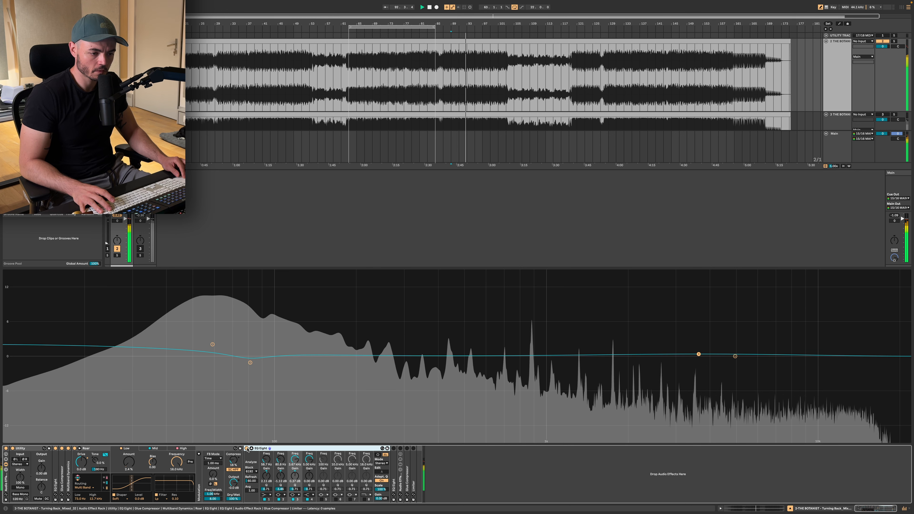
{"action": "key", "text": "space"}
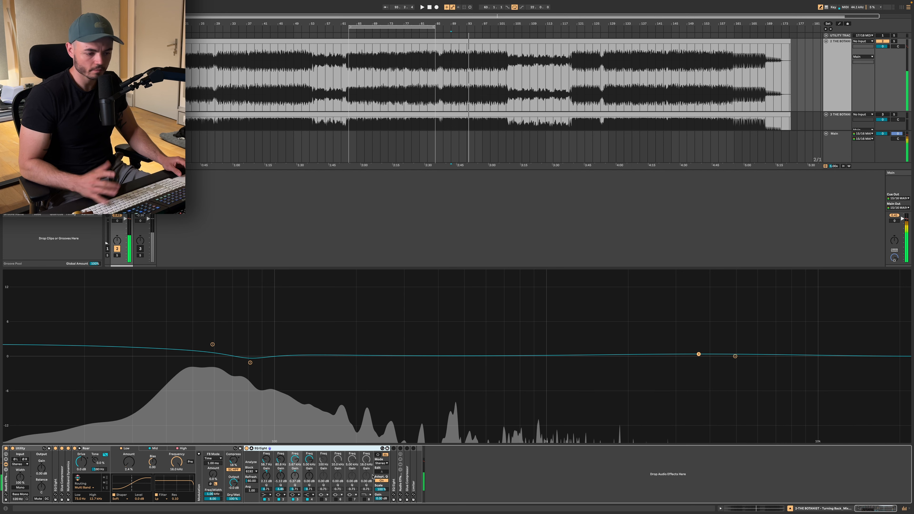
Fold the EQ Eight following Roar, and unfold the last EQ Eight with its expanded display.
{"action": "double_click", "coordinate": [256, 449]}
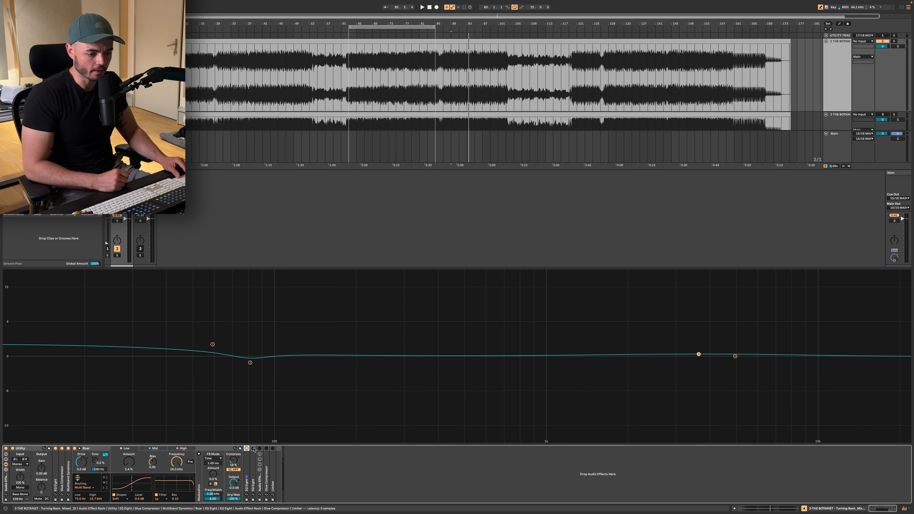
{"action": "double_click", "coordinate": [254, 471]}
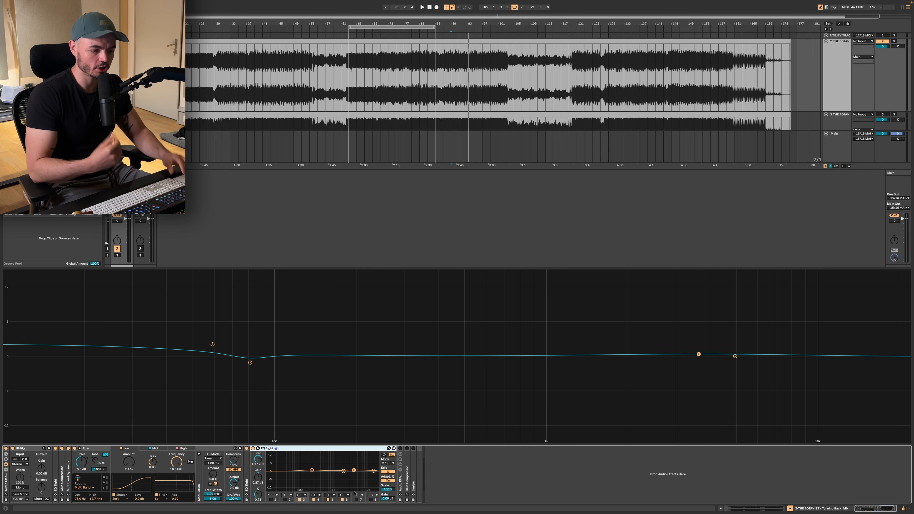
{"action": "left_click", "coordinate": [258, 448]}
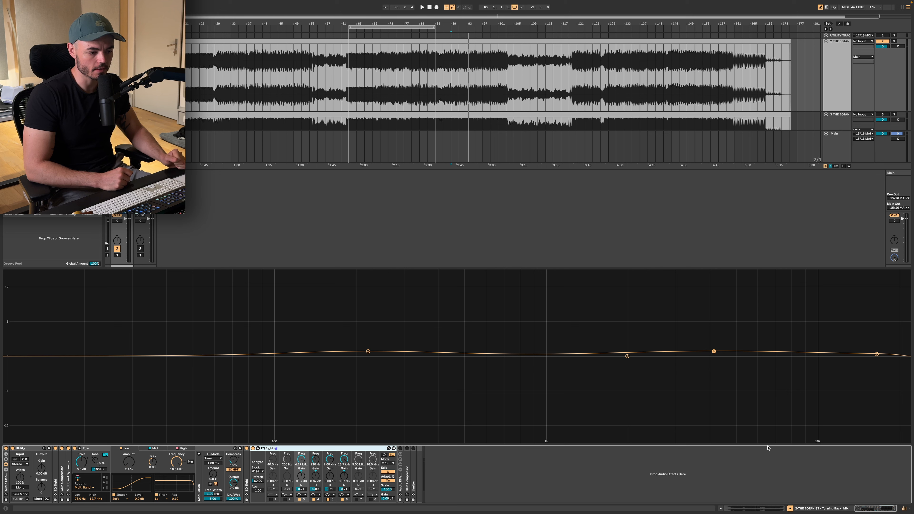
Compare playback with the last EQ Eight bypassed and active, and stop with it on.
{"action": "left_click", "coordinate": [253, 449]}
{"action": "key", "text": "space"}
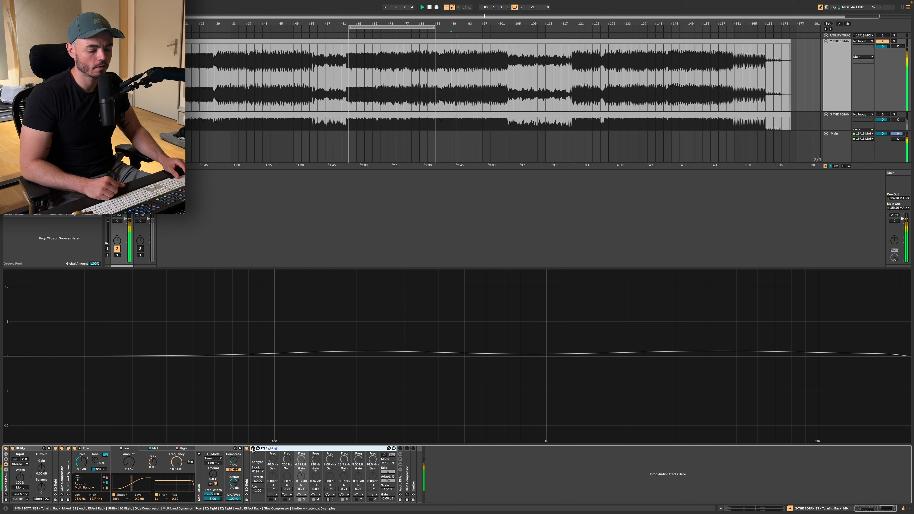
{"action": "left_click", "coordinate": [253, 448]}
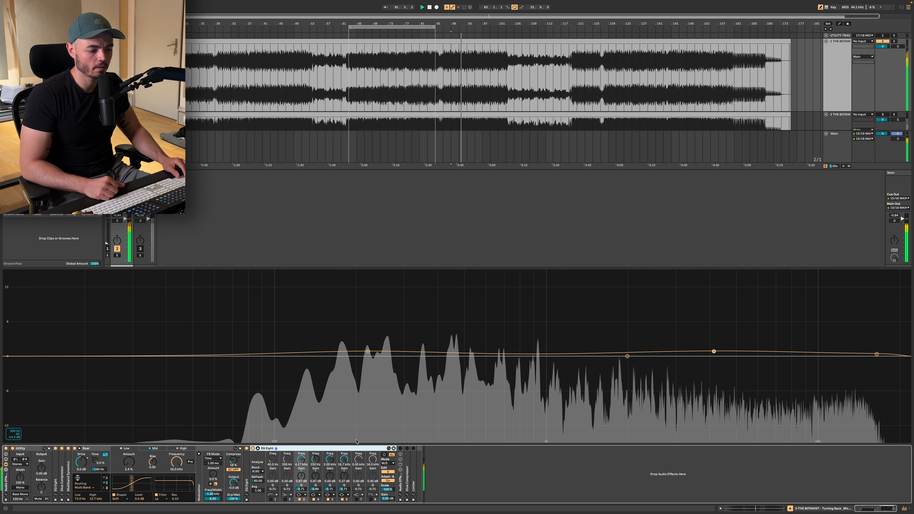
{"action": "key", "text": "space"}
Fold the last EQ Eight, unfold the Audio Effect Rack and examine the devices in its High, Mid and Low chains.
{"action": "double_click", "coordinate": [317, 448]}
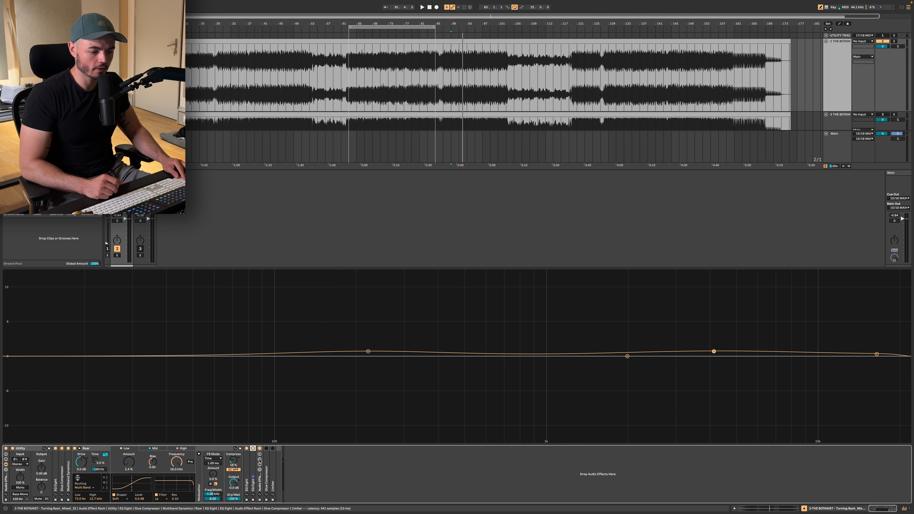
{"action": "double_click", "coordinate": [260, 486]}
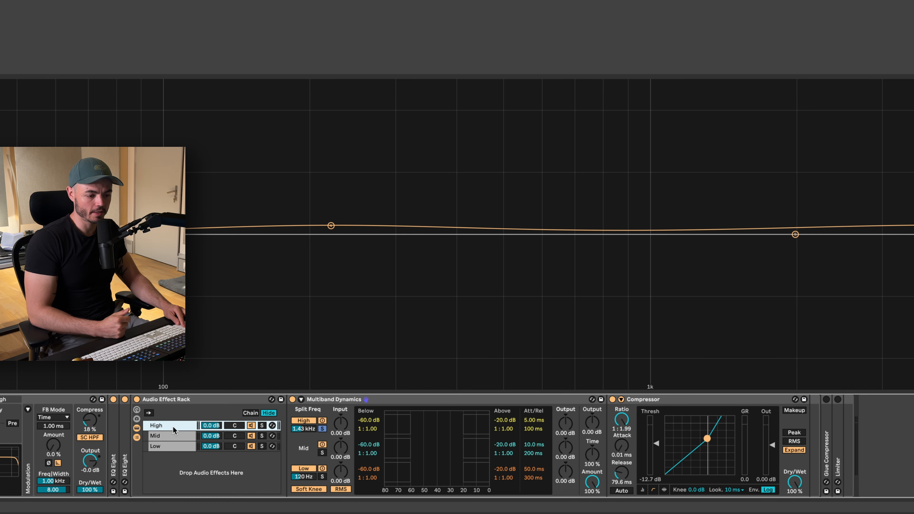
{"action": "left_click", "coordinate": [164, 446]}
{"action": "left_click", "coordinate": [171, 425]}
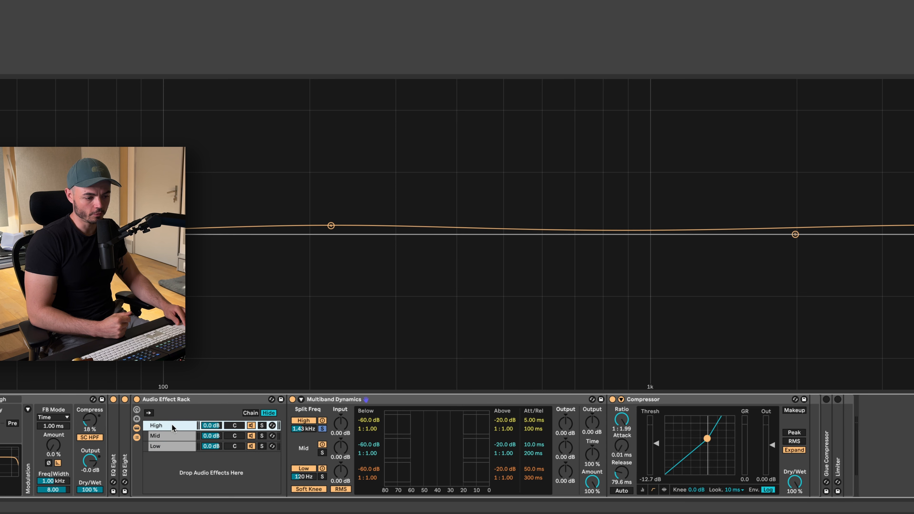
{"action": "left_click", "coordinate": [366, 401]}
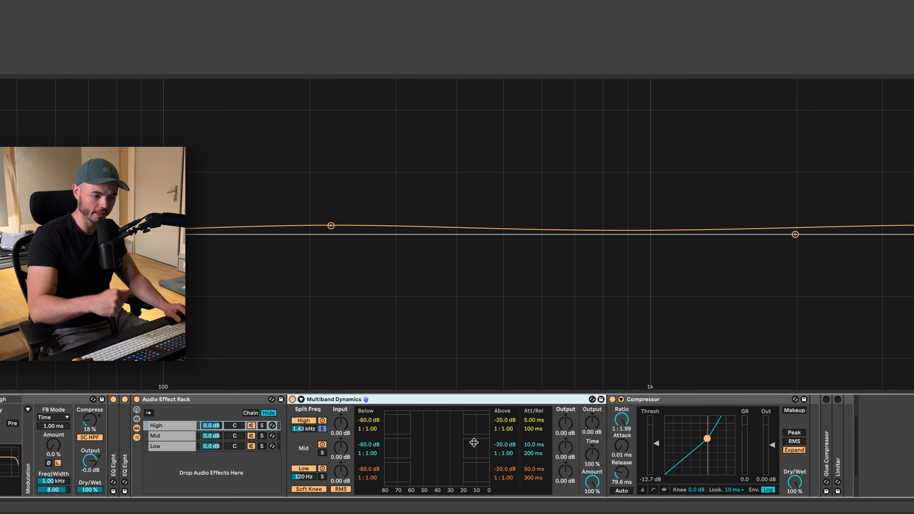
{"action": "left_click", "coordinate": [167, 432]}
{"action": "left_click", "coordinate": [167, 427]}
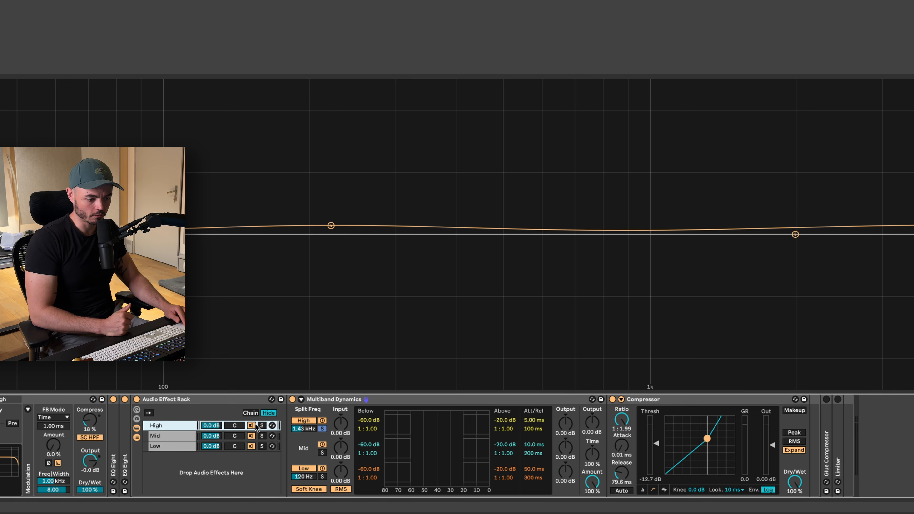
{"action": "left_click", "coordinate": [167, 436]}
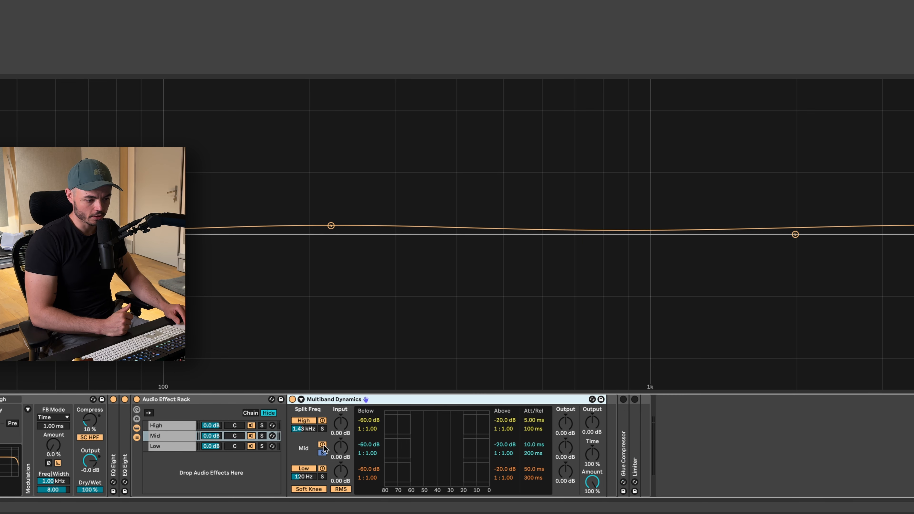
{"action": "left_click", "coordinate": [162, 447]}
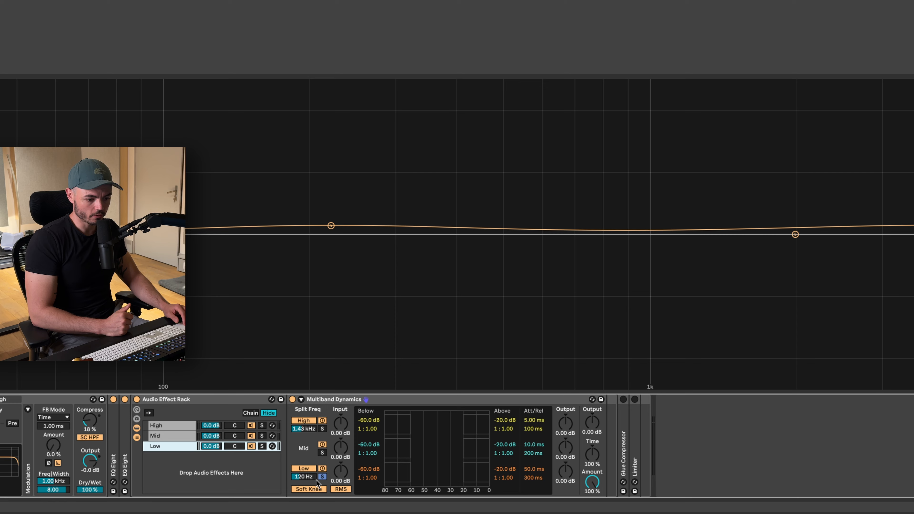
Audition the Low, Mid and High chains of the Audio Effect Rack in solo one after another during playback.
{"action": "left_click", "coordinate": [262, 446]}
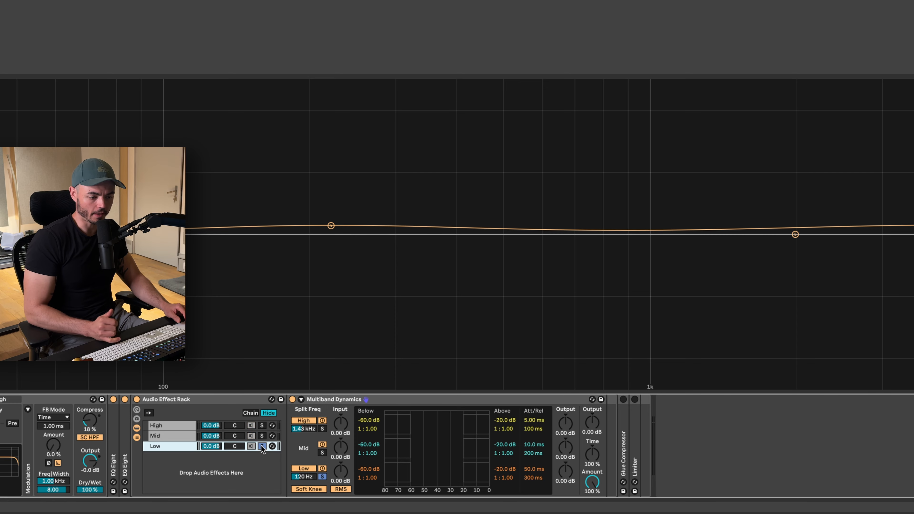
{"action": "key", "text": "space"}
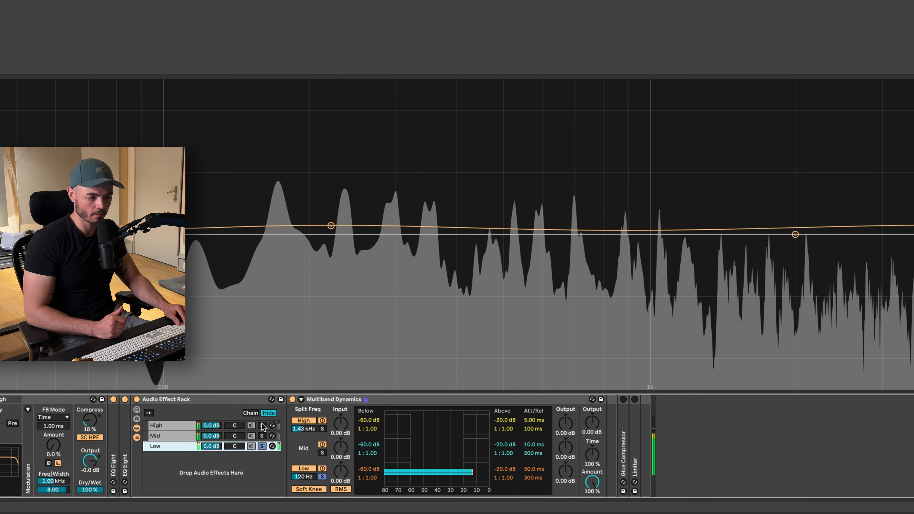
{"action": "left_click", "coordinate": [262, 435]}
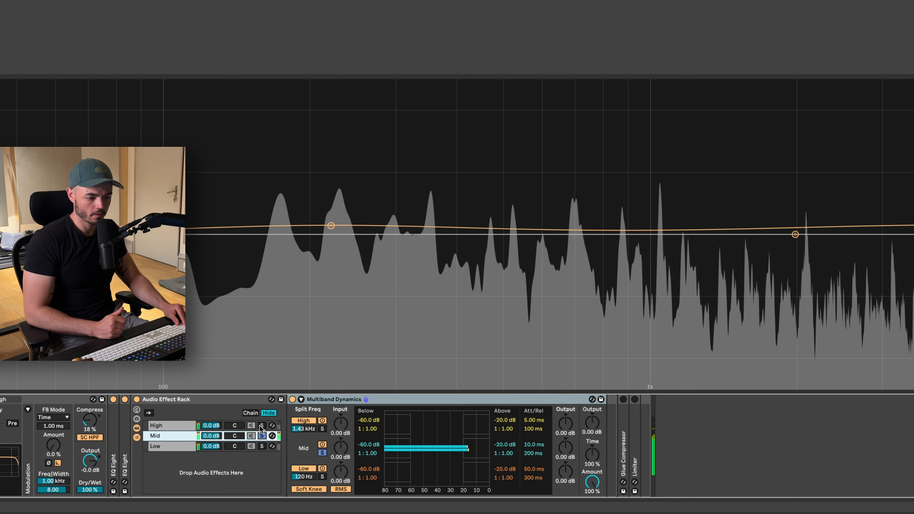
{"action": "left_click", "coordinate": [261, 425]}
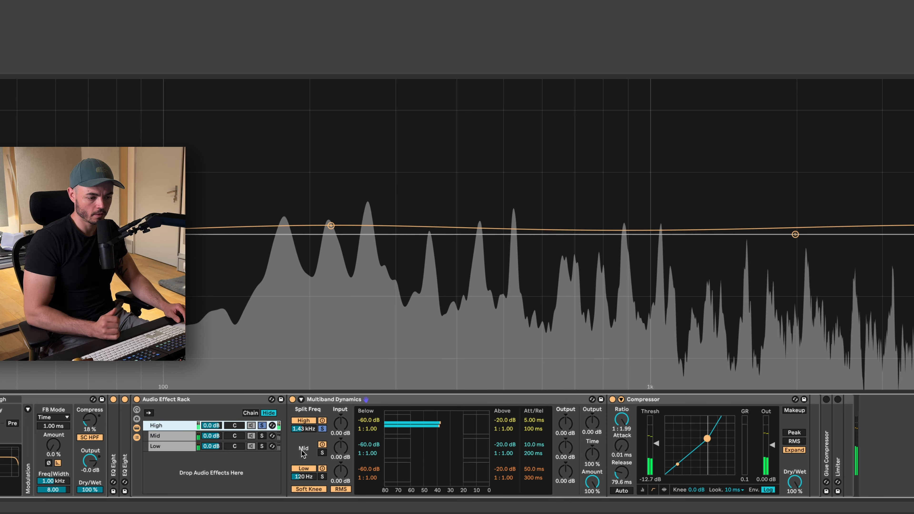
{"action": "key", "text": "space"}
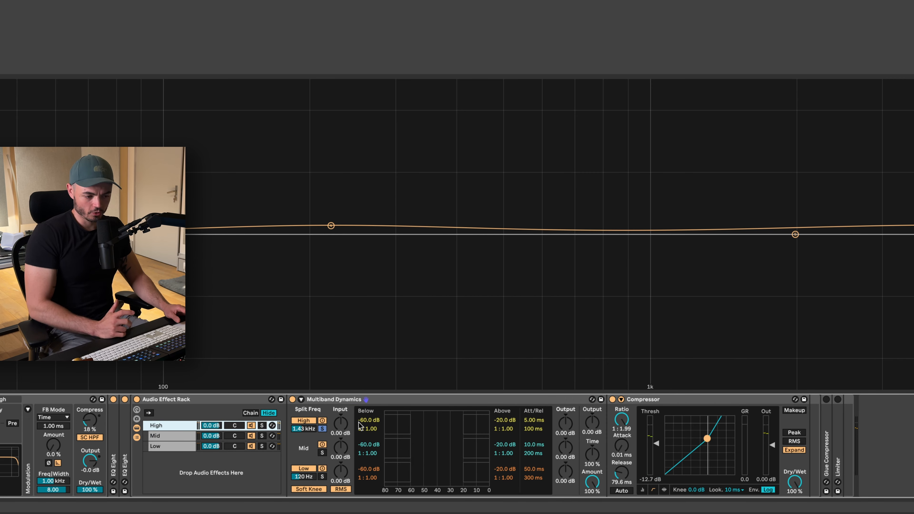
Bypass the High chain's Compressor and compare playback with the whole Audio Effect Rack off and on.
{"action": "left_click", "coordinate": [376, 400]}
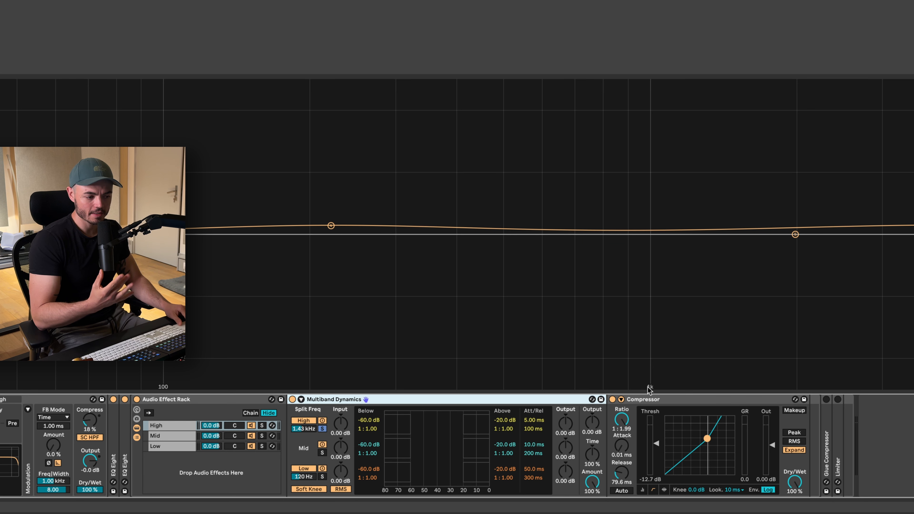
{"action": "left_click", "coordinate": [612, 399]}
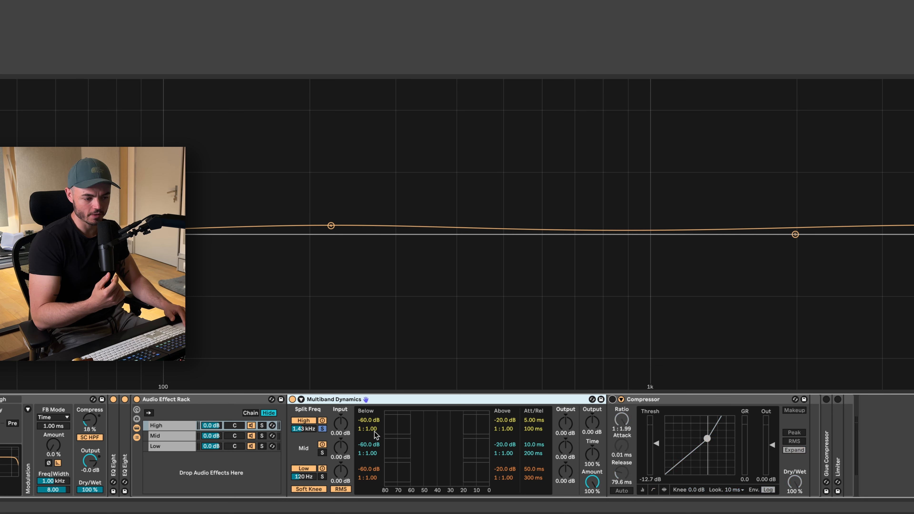
{"action": "left_click", "coordinate": [143, 401]}
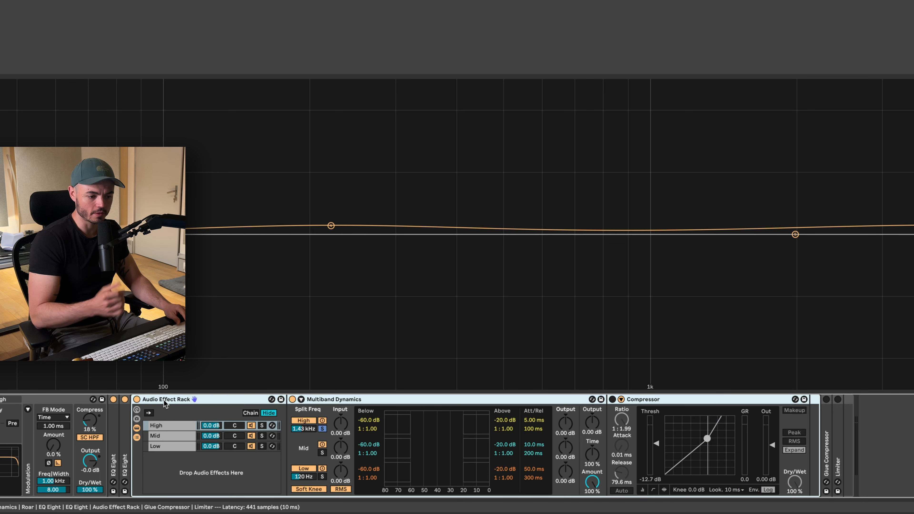
{"action": "key", "text": "space"}
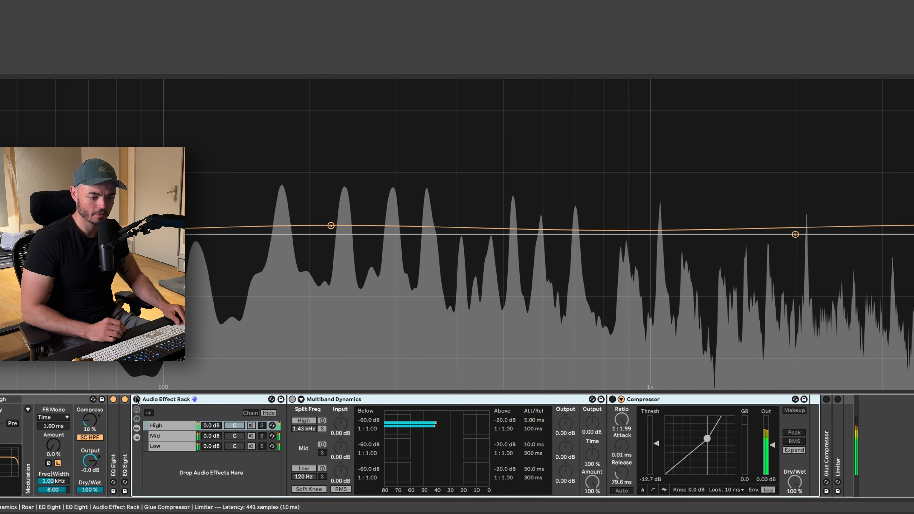
{"action": "left_click", "coordinate": [137, 400]}
{"action": "left_click", "coordinate": [137, 399]}
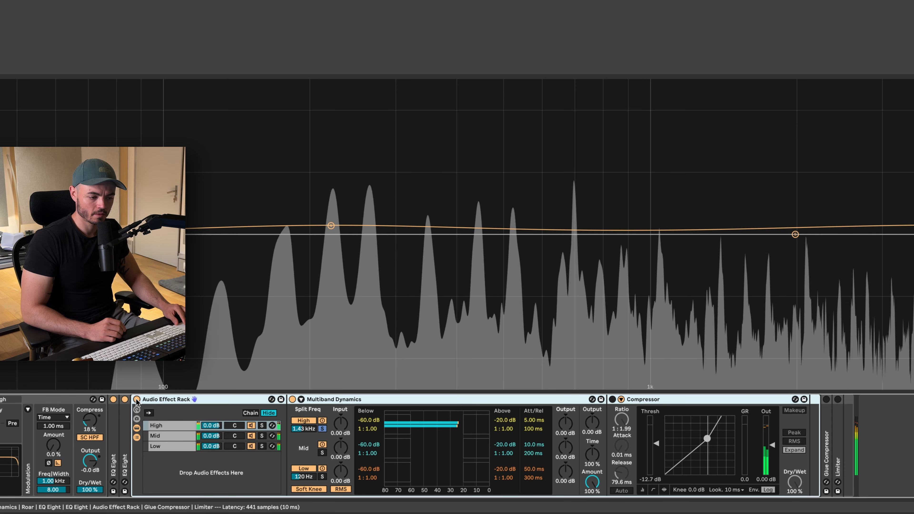
{"action": "left_click", "coordinate": [136, 399]}
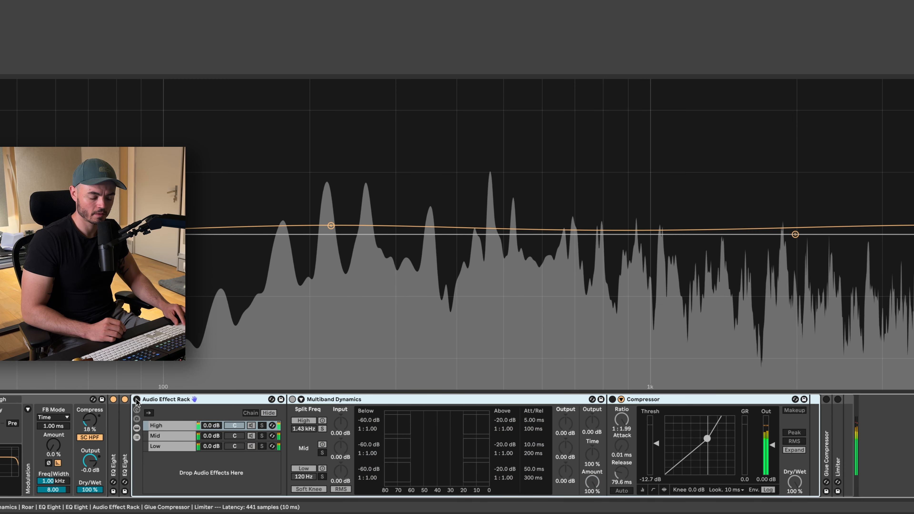
{"action": "left_click", "coordinate": [136, 399]}
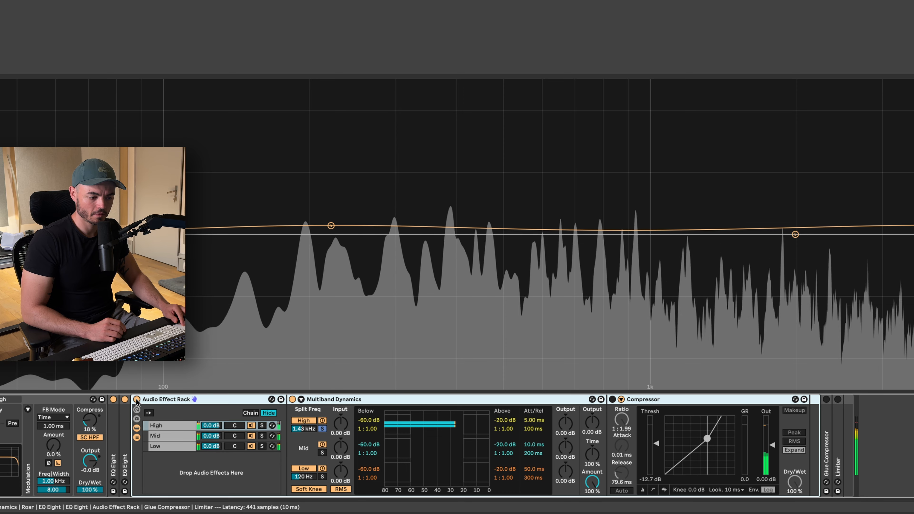
{"action": "key", "text": "space"}
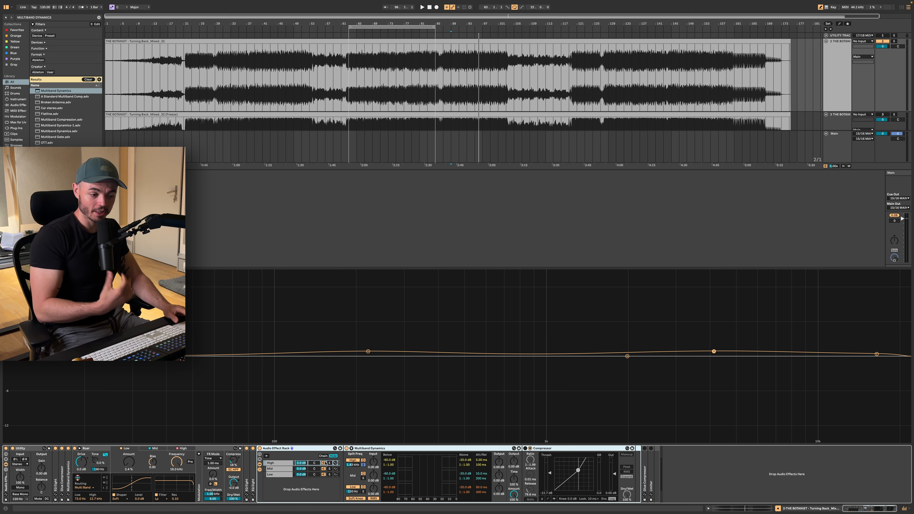
Reactivate the Compressor in the Audio Effect Rack's High chain.
{"action": "left_click", "coordinate": [311, 463]}
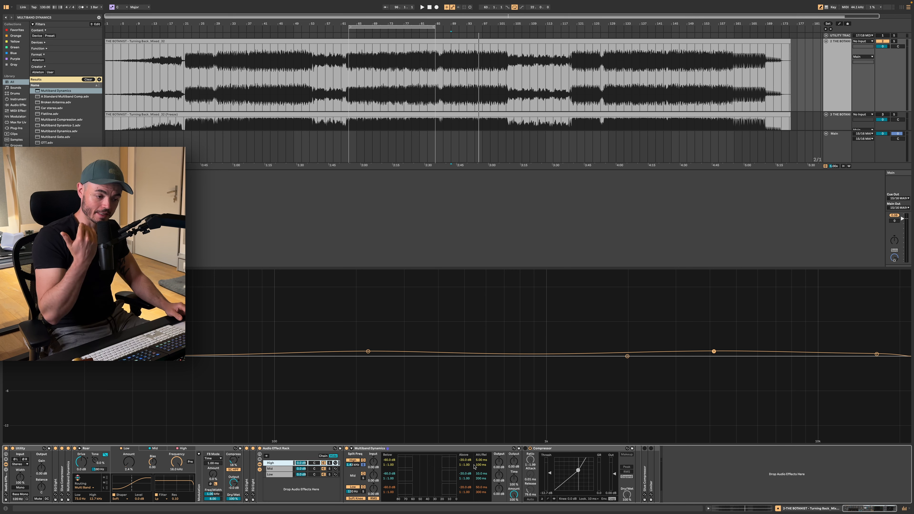
{"action": "left_click", "coordinate": [524, 449]}
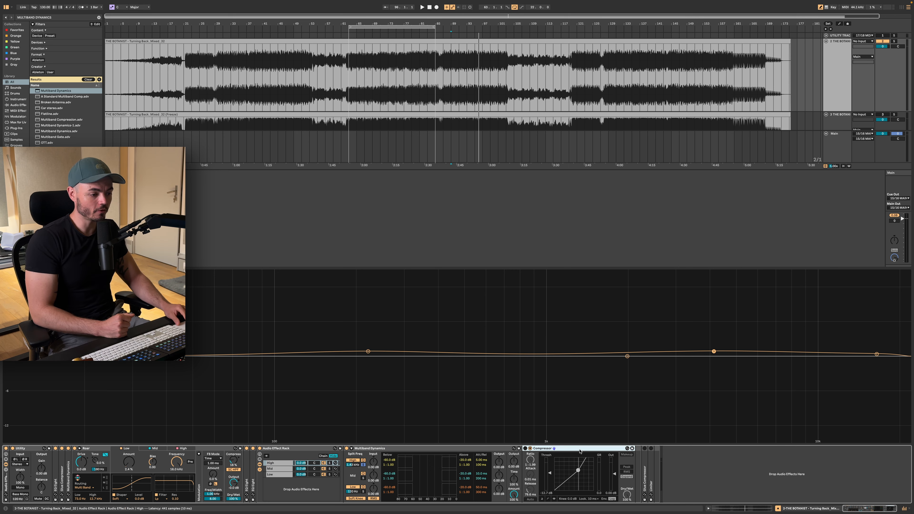
{"action": "left_click", "coordinate": [612, 400]}
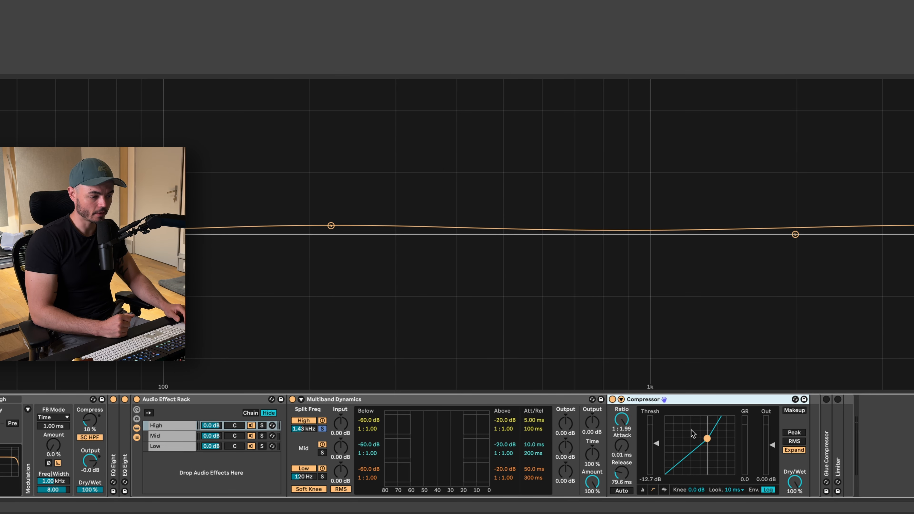
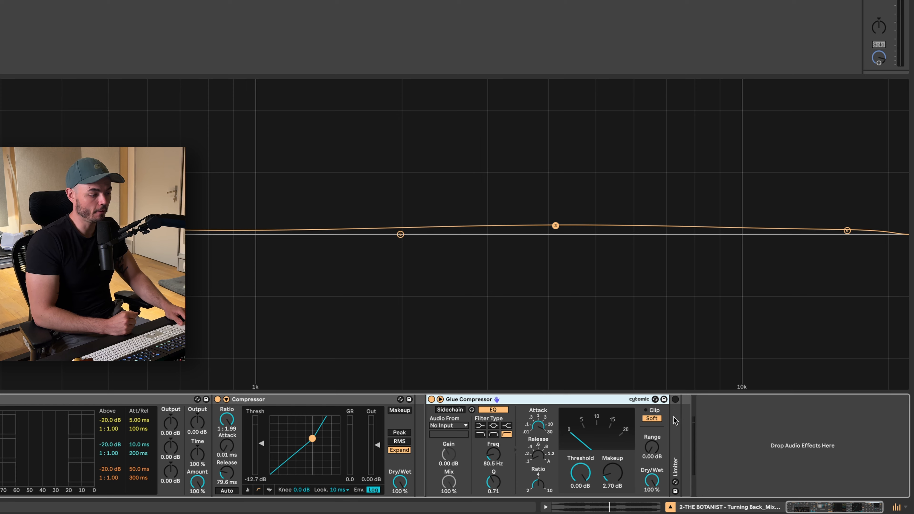
Unfold and enable the Limiter, and compare playback with it bypassed and active, leaving it on.
{"action": "double_click", "coordinate": [677, 428]}
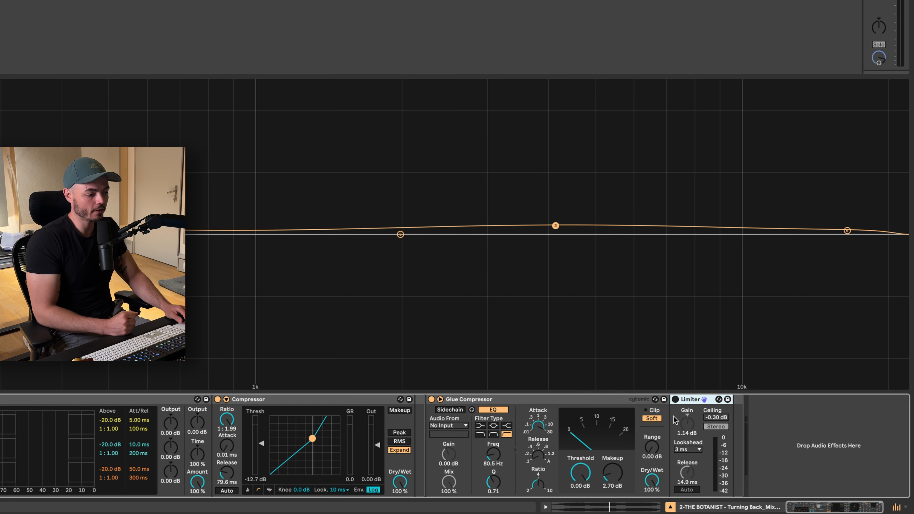
{"action": "left_click", "coordinate": [674, 400]}
{"action": "key", "text": "space"}
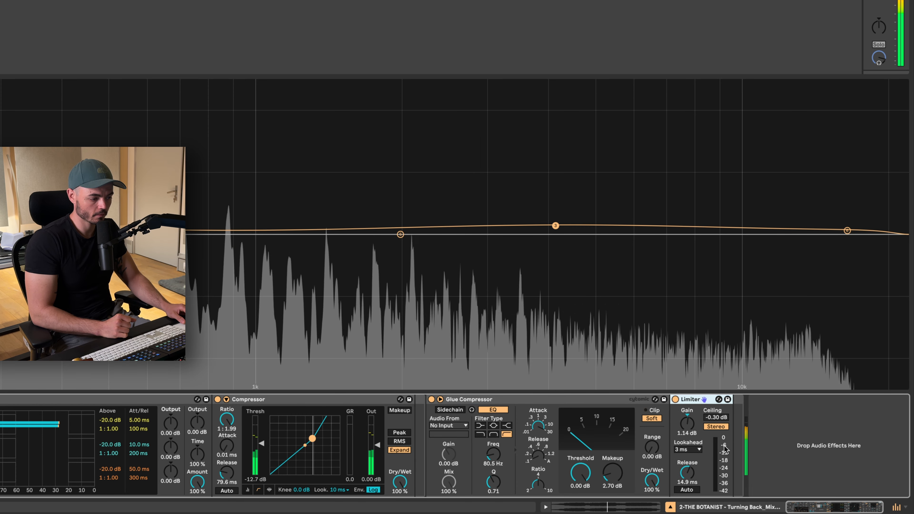
{"action": "left_click", "coordinate": [675, 399]}
{"action": "left_click", "coordinate": [675, 400]}
{"action": "key", "text": "space"}
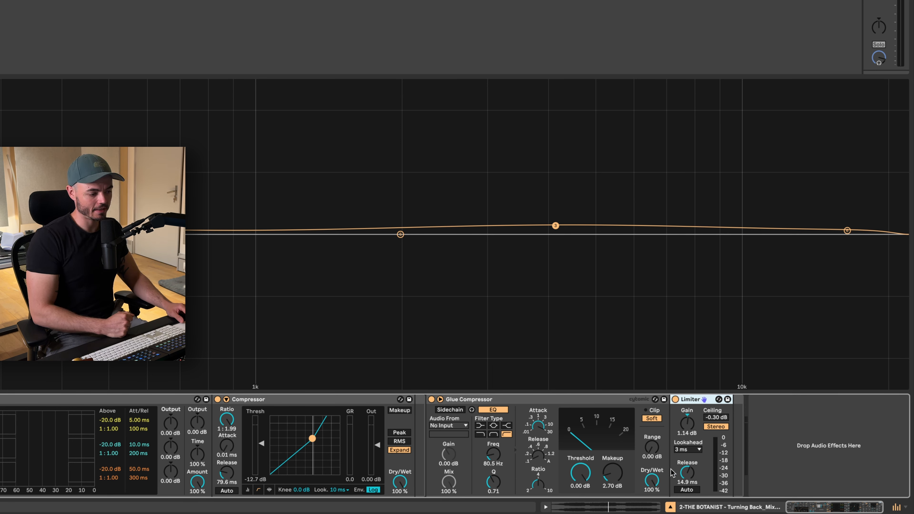
Compare playback with the Limiter's automatic release on and off, leaving it off.
{"action": "left_click", "coordinate": [697, 490]}
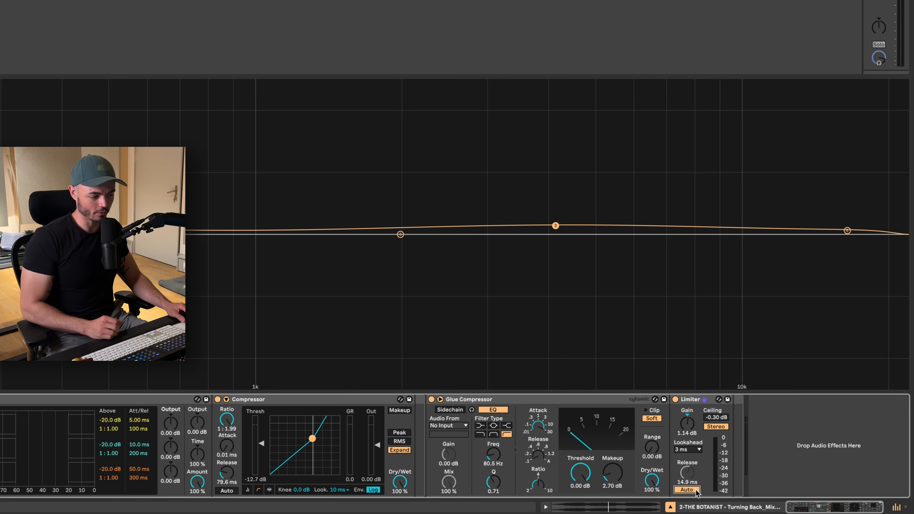
{"action": "key", "text": "space"}
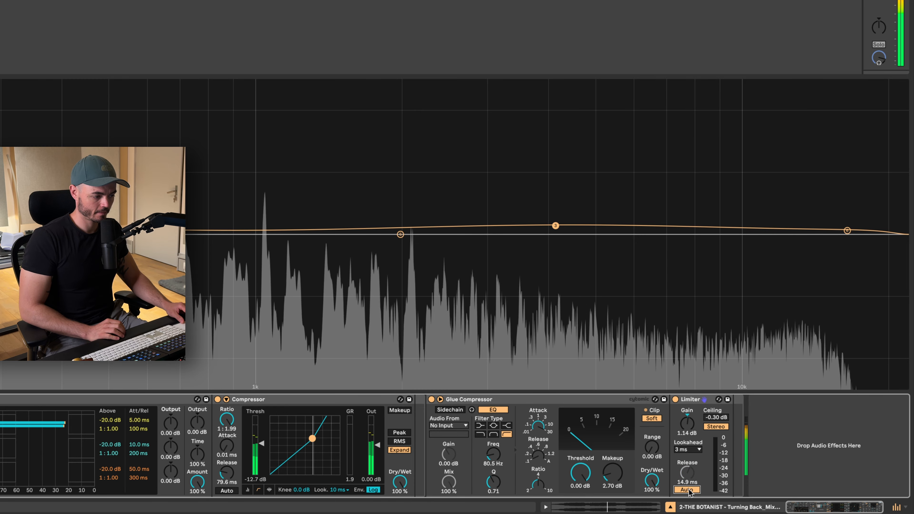
{"action": "left_click", "coordinate": [687, 489]}
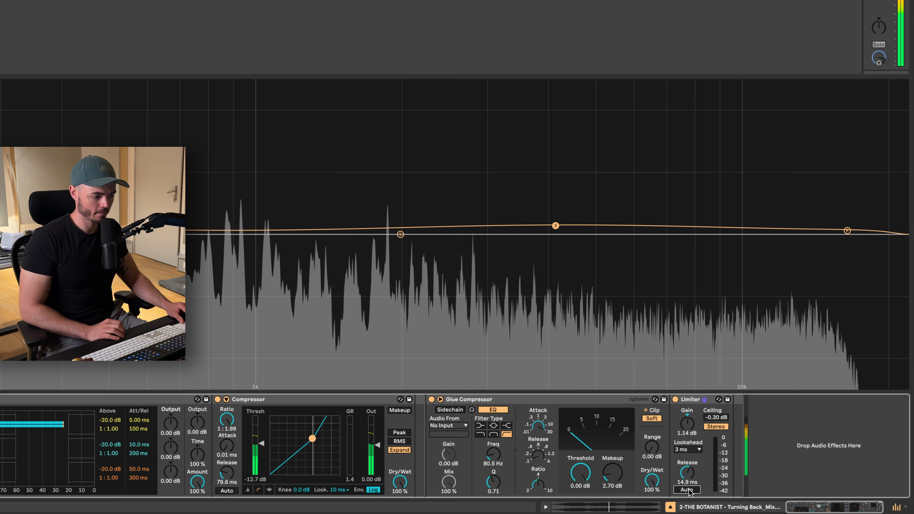
{"action": "left_click", "coordinate": [687, 489]}
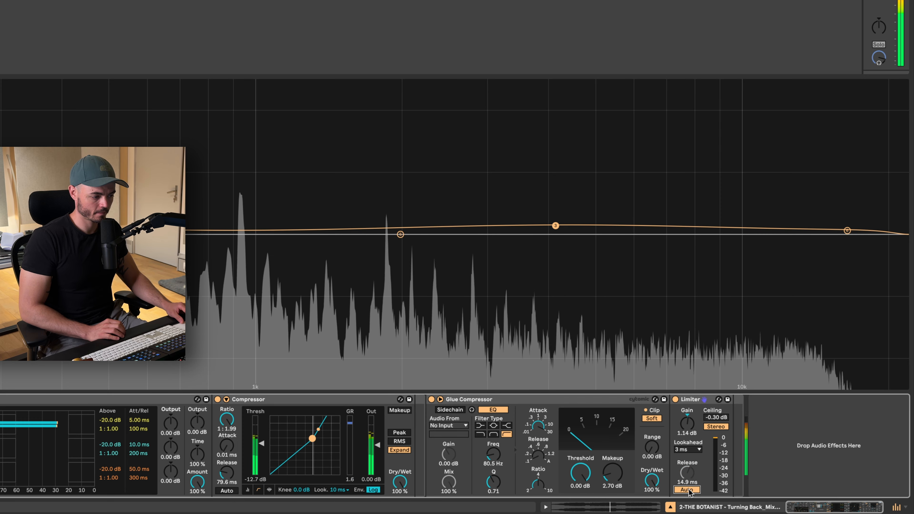
{"action": "left_click", "coordinate": [687, 490]}
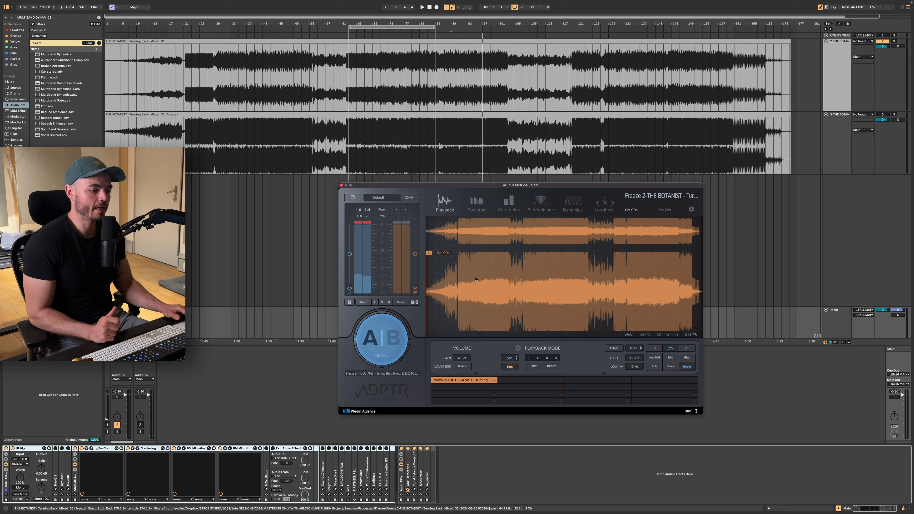
Try the A/B switch in Metric AB, bypass the mixed track's entire mastering rack and set the playback start at bar 87.
{"action": "left_click", "coordinate": [388, 356]}
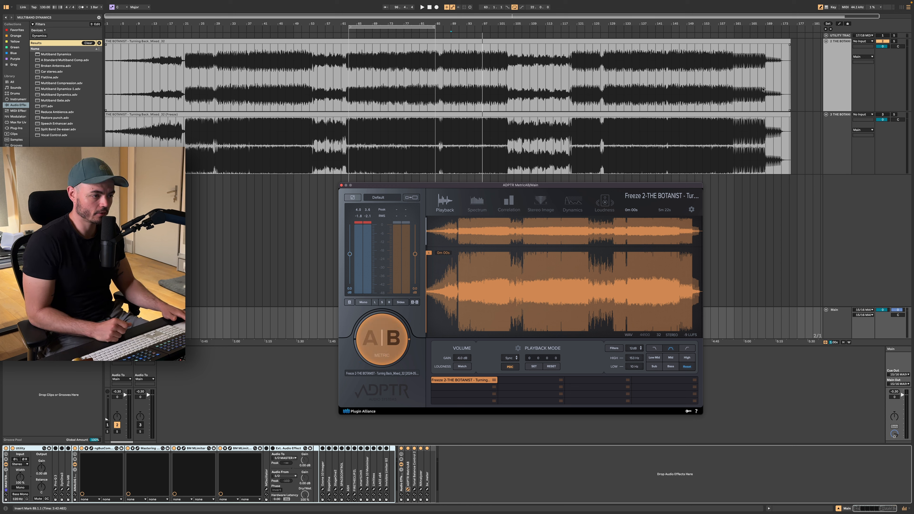
{"action": "left_click", "coordinate": [379, 344]}
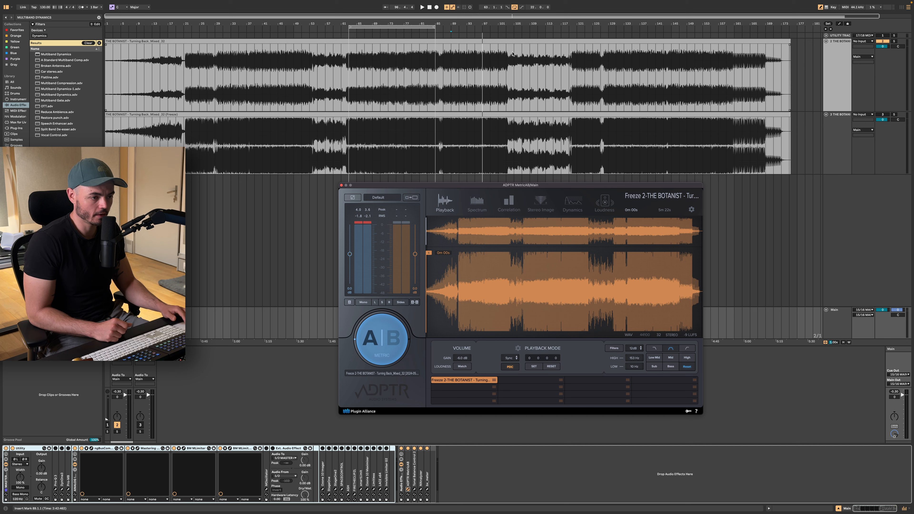
{"action": "left_click", "coordinate": [816, 67]}
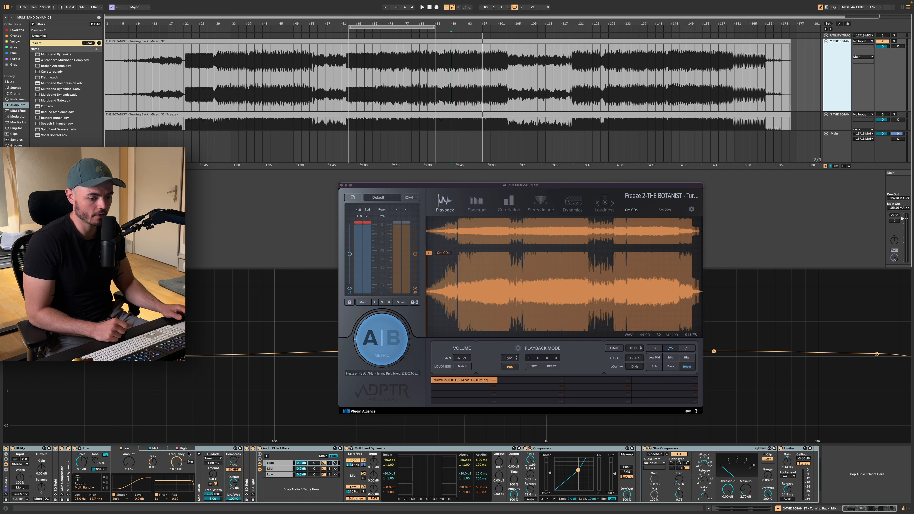
{"action": "left_click", "coordinate": [5, 448]}
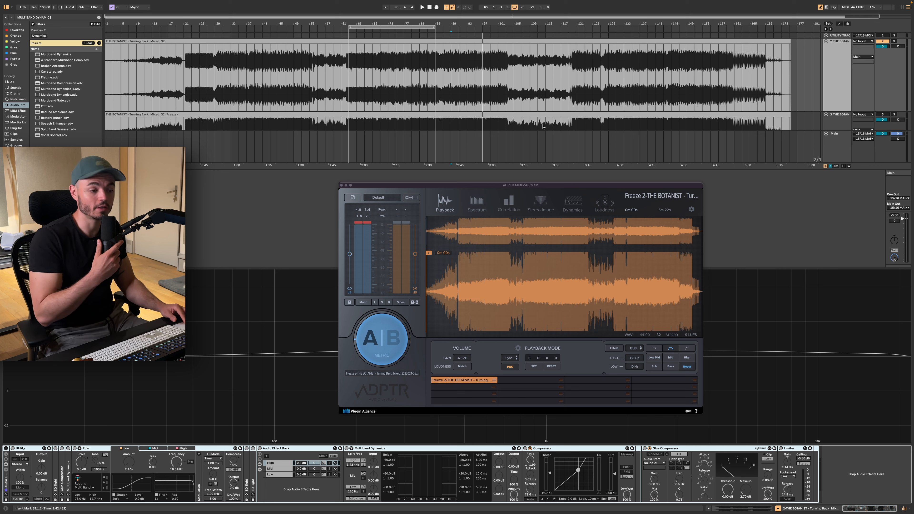
{"action": "left_click", "coordinate": [443, 96]}
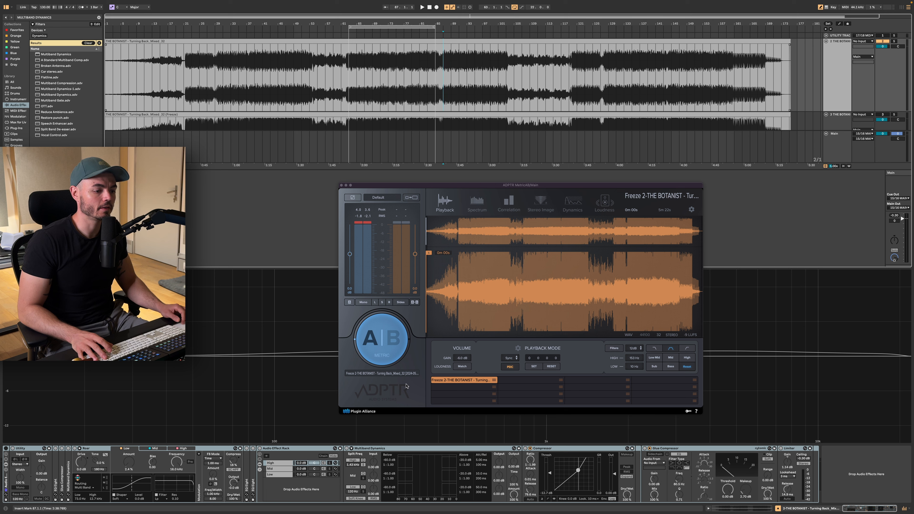
Play from bar 87 and alternate between A and B in Metric AB to compare the unprocessed mix with the frozen version.
{"action": "left_click", "coordinate": [393, 346]}
{"action": "left_click", "coordinate": [382, 334]}
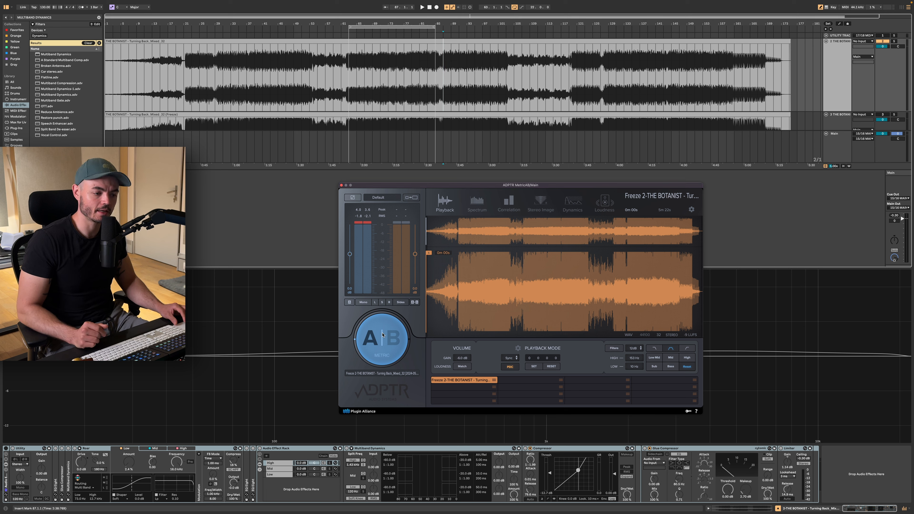
{"action": "key", "text": "space"}
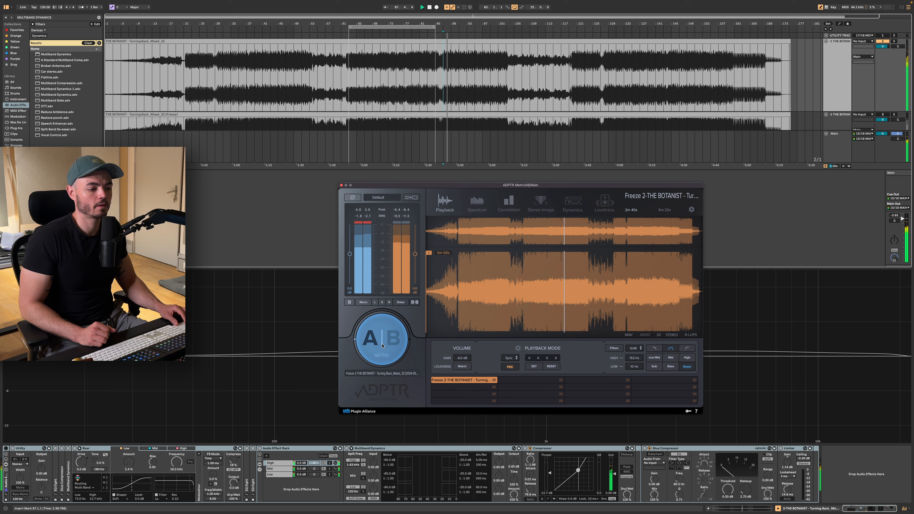
{"action": "left_click", "coordinate": [382, 345]}
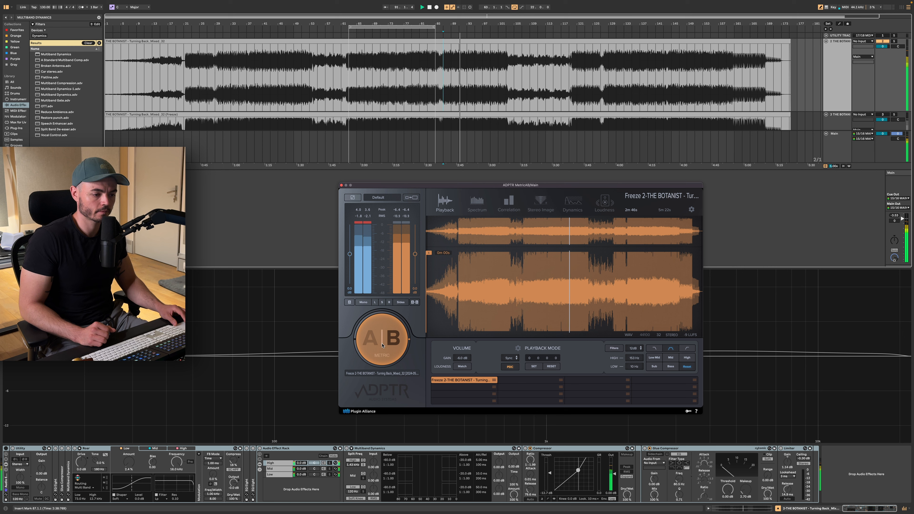
{"action": "left_click", "coordinate": [379, 345]}
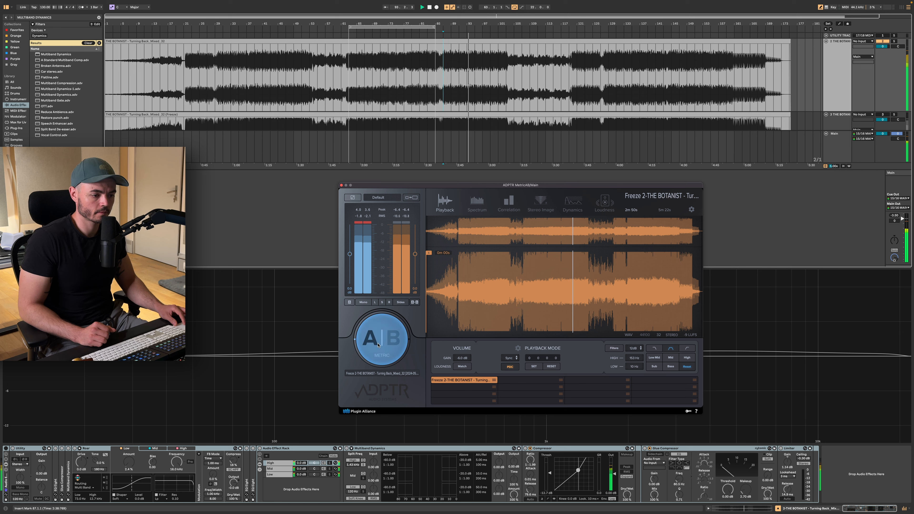
{"action": "left_click", "coordinate": [378, 345]}
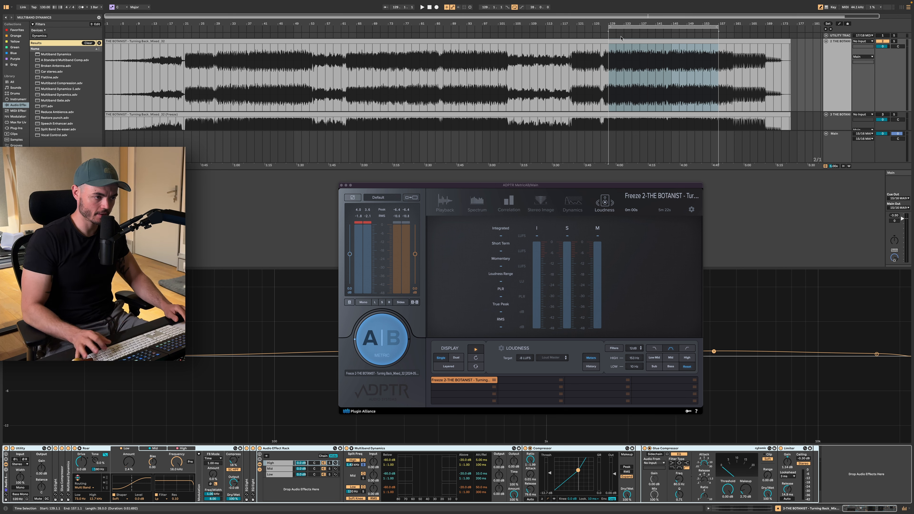
Measure the selected late section's loudness during playback before and after raising the Glue Compressor's makeup gain to 4.13 dB.
{"action": "key", "text": "space"}
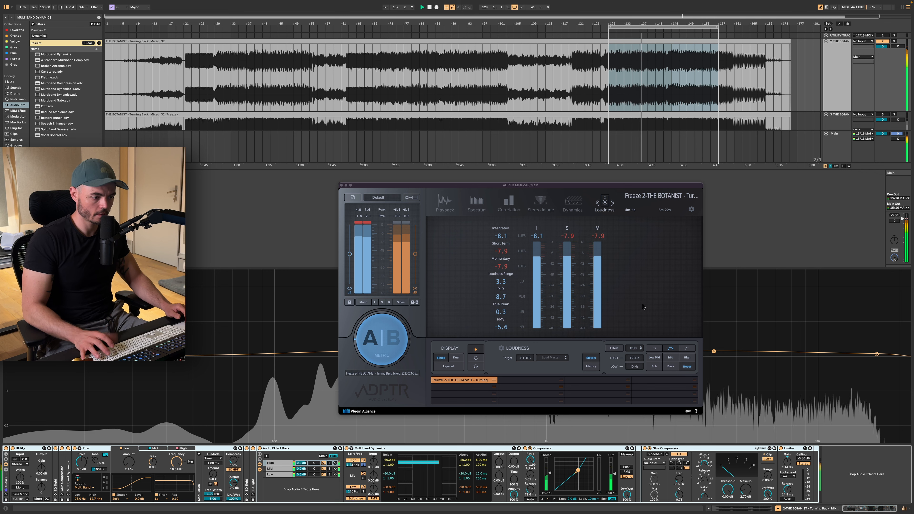
{"action": "key", "text": "space"}
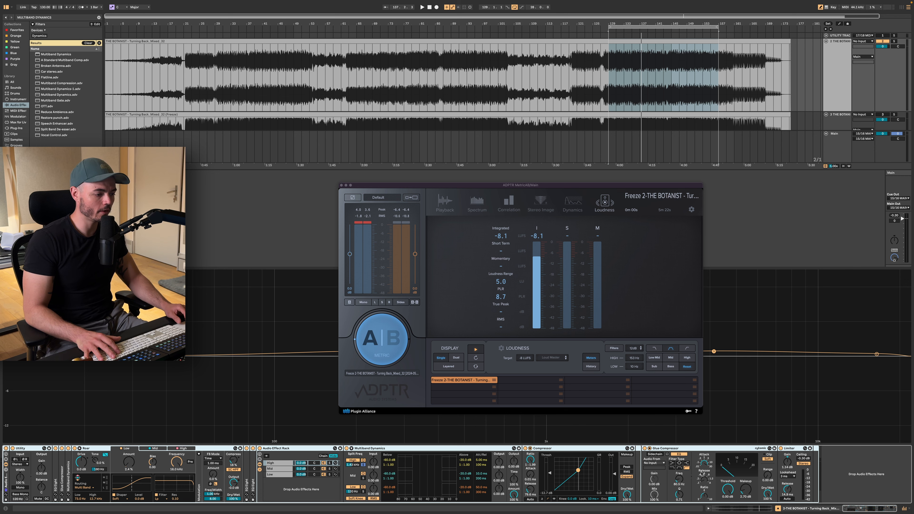
{"action": "left_click", "coordinate": [734, 449]}
{"action": "key", "text": "space"}
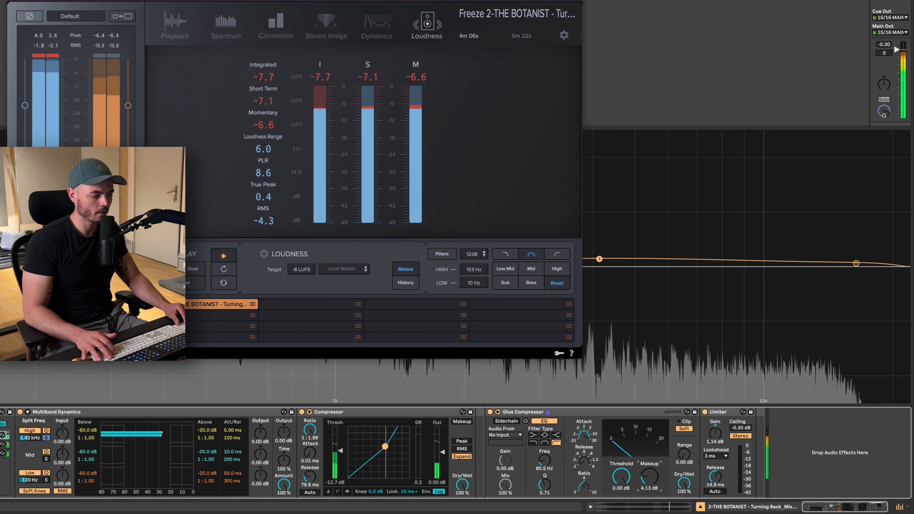
{"action": "key", "text": "space"}
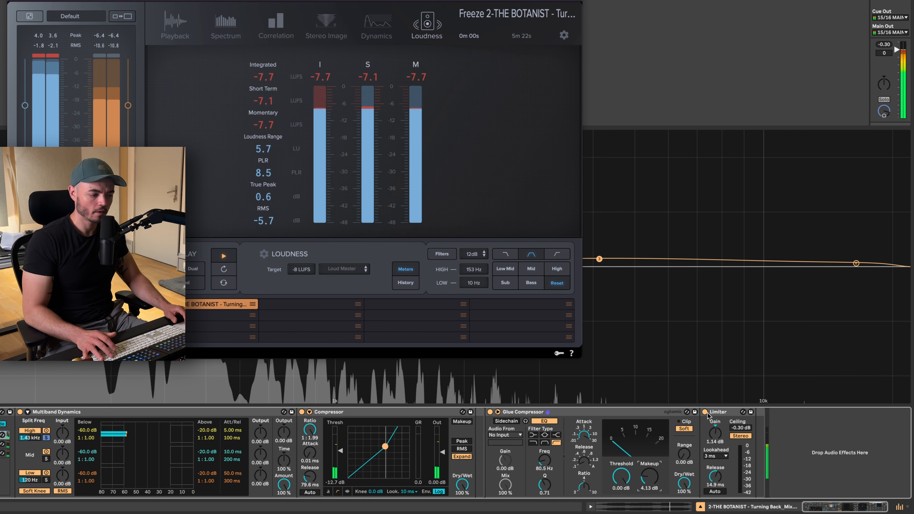